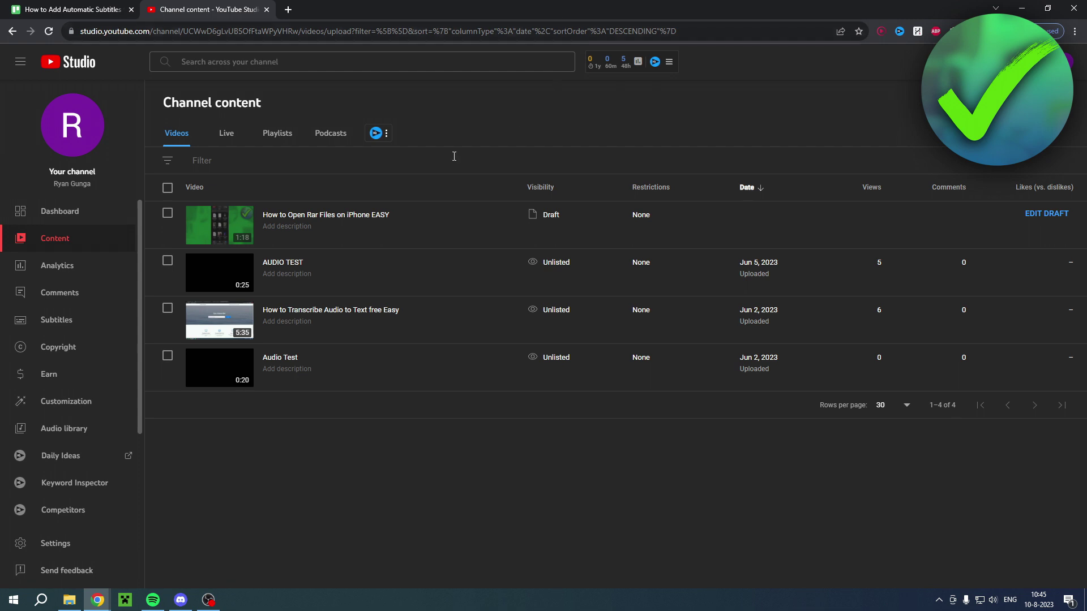
# Step: Open the draft video "How to Open Rar Files on iPhone EASY", look over its details and go to its video elements
pyautogui.click(275, 237)
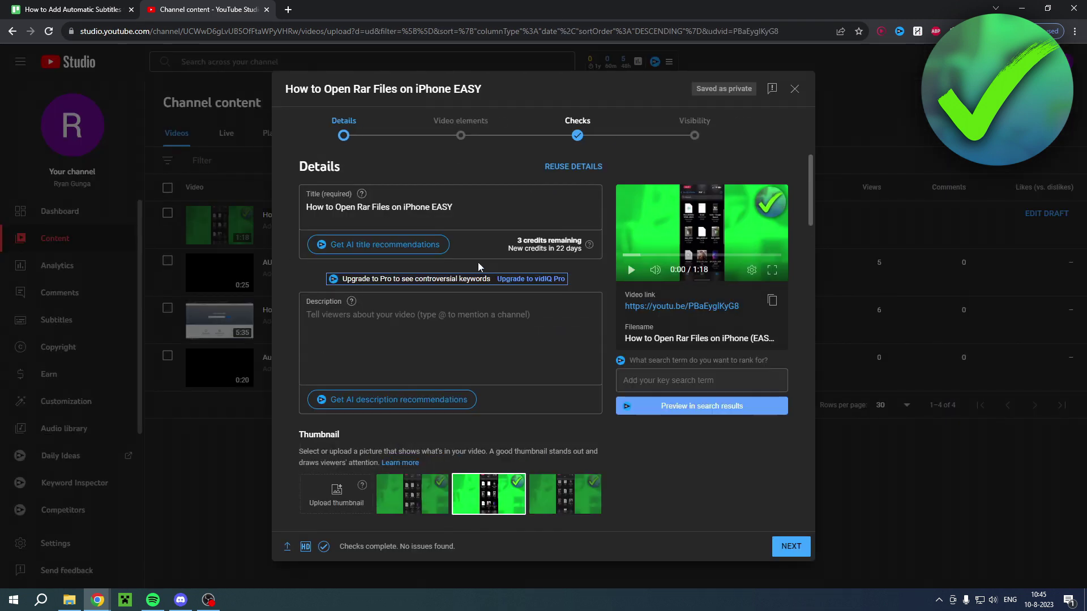
pyautogui.moveTo(589, 210); pyautogui.dragTo(292, 198)
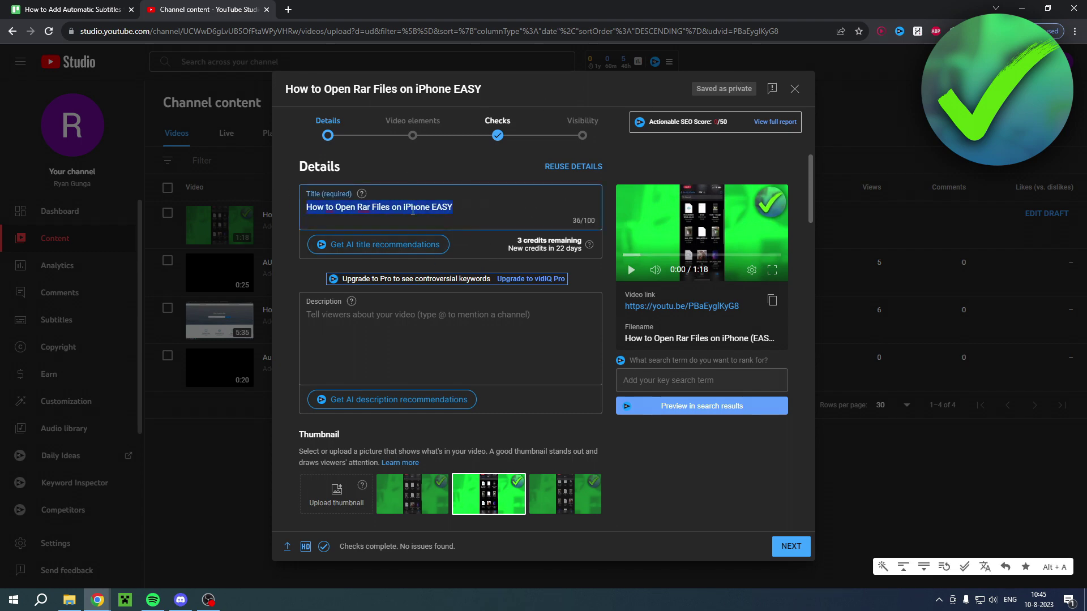
pyautogui.click(473, 337)
pyautogui.scroll(-15, 473, 338)
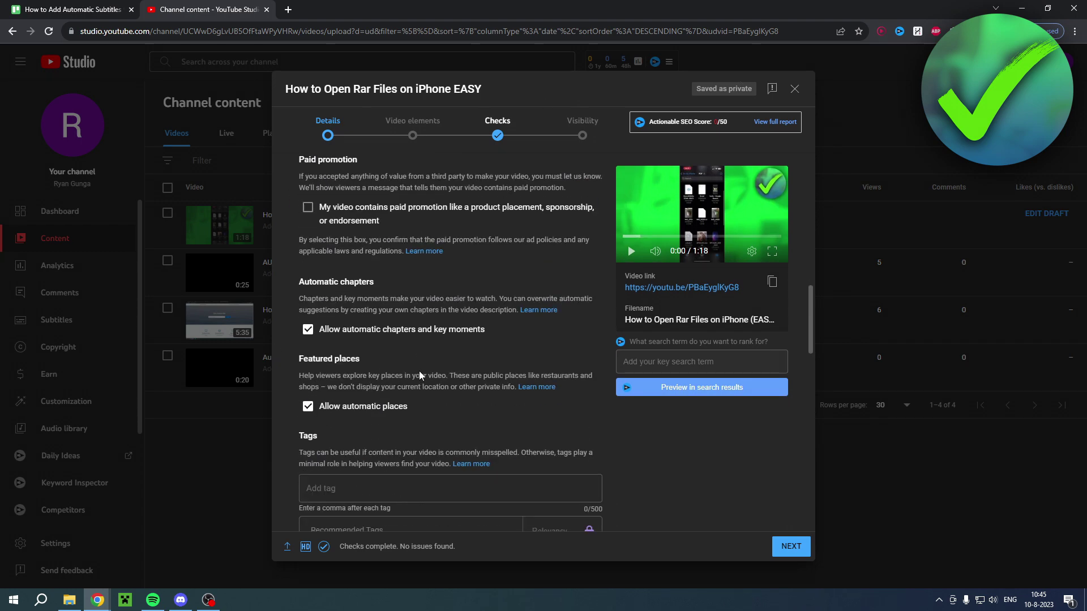
pyautogui.scroll(5, 453, 340)
pyautogui.click(409, 125)
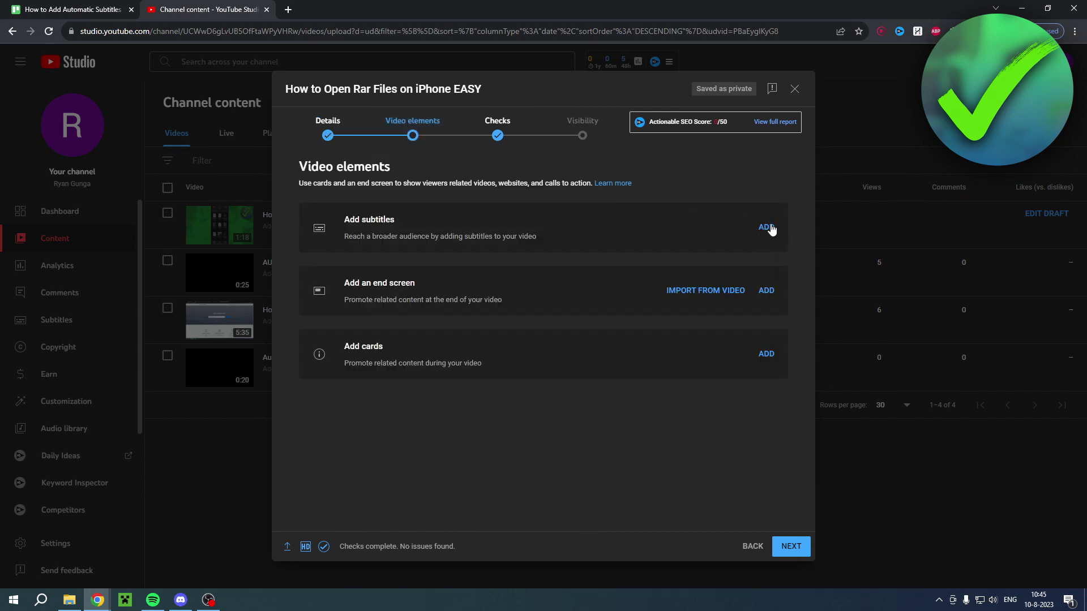
# Step: Return to the draft's details and open the list of video languages
pyautogui.click(339, 133)
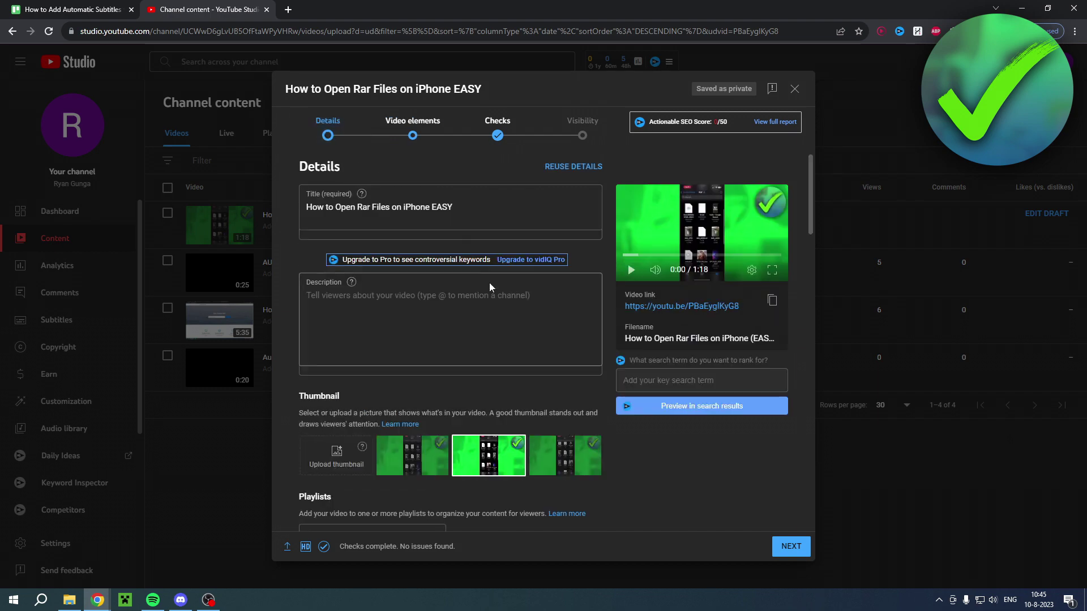
pyautogui.scroll(-15, 490, 287)
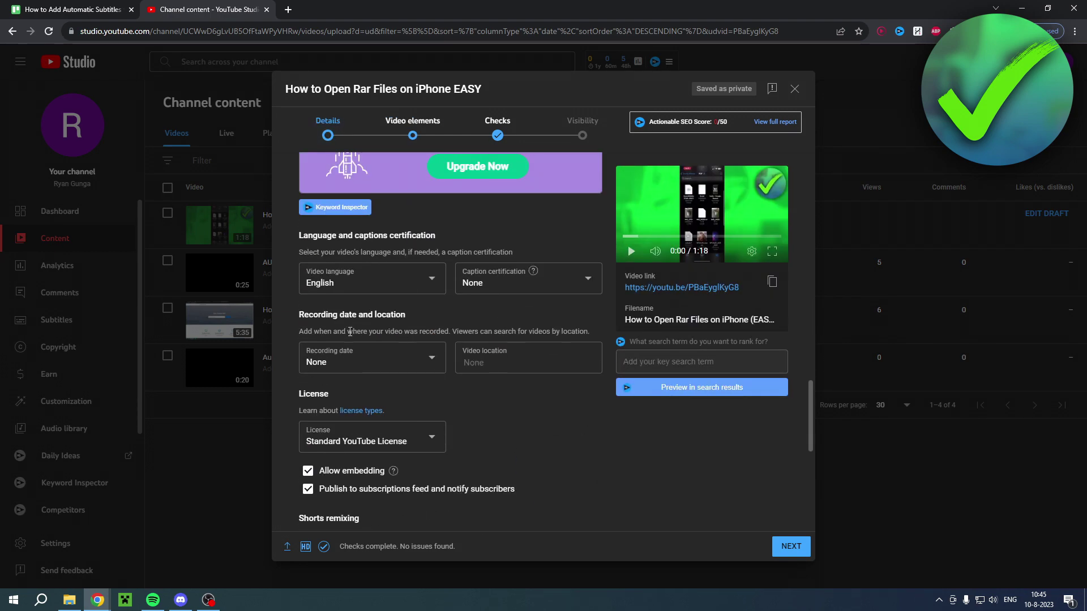
pyautogui.click(346, 286)
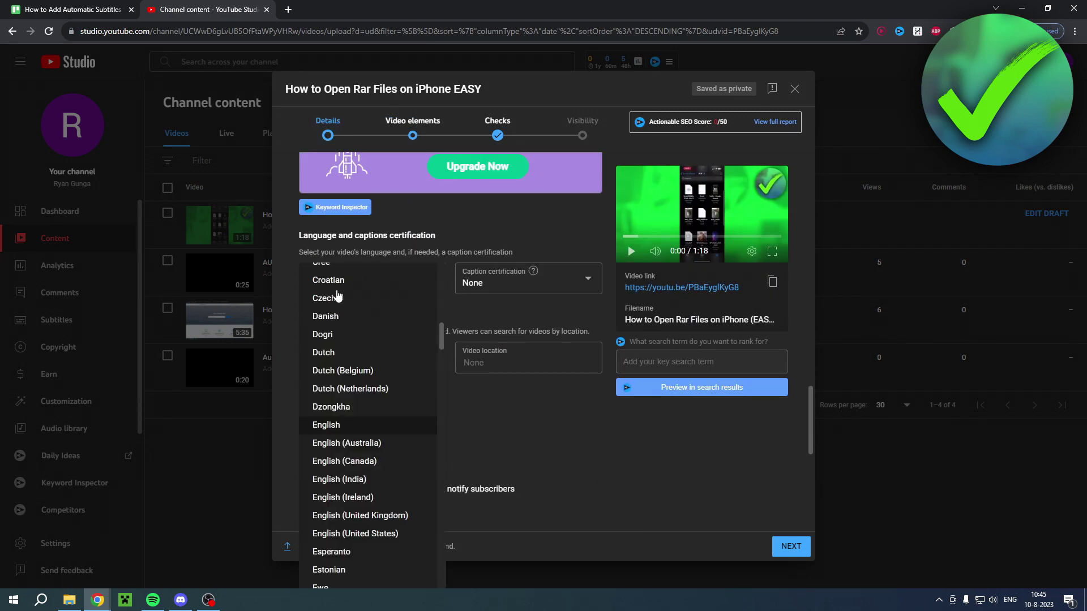
# Step: Start adding subtitles from the draft's video elements and view the explanations for manual typing, auto-sync and file upload
pyautogui.click(424, 132)
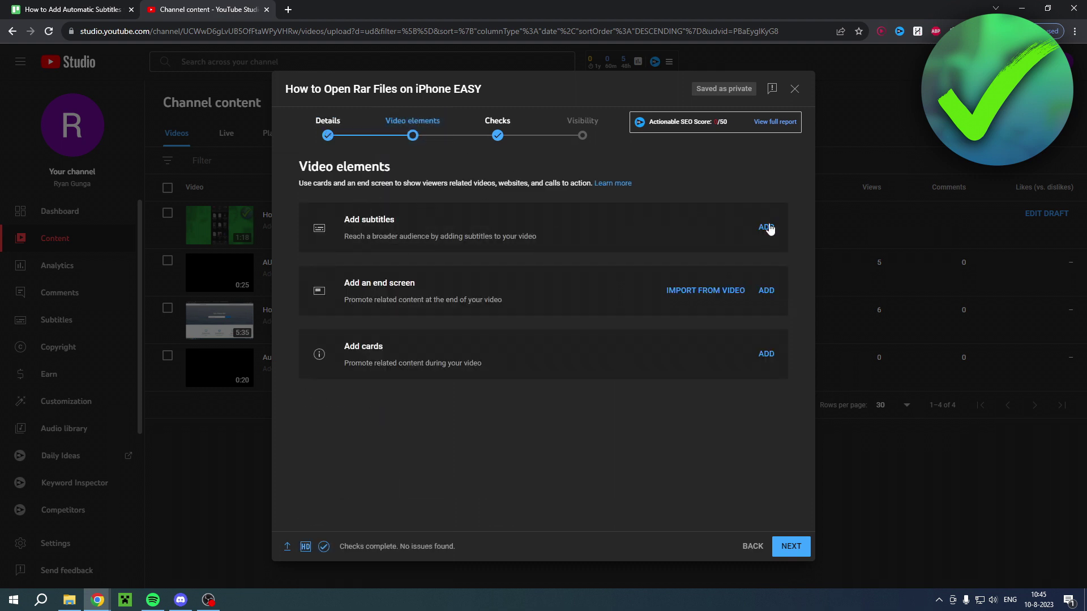
pyautogui.click(767, 227)
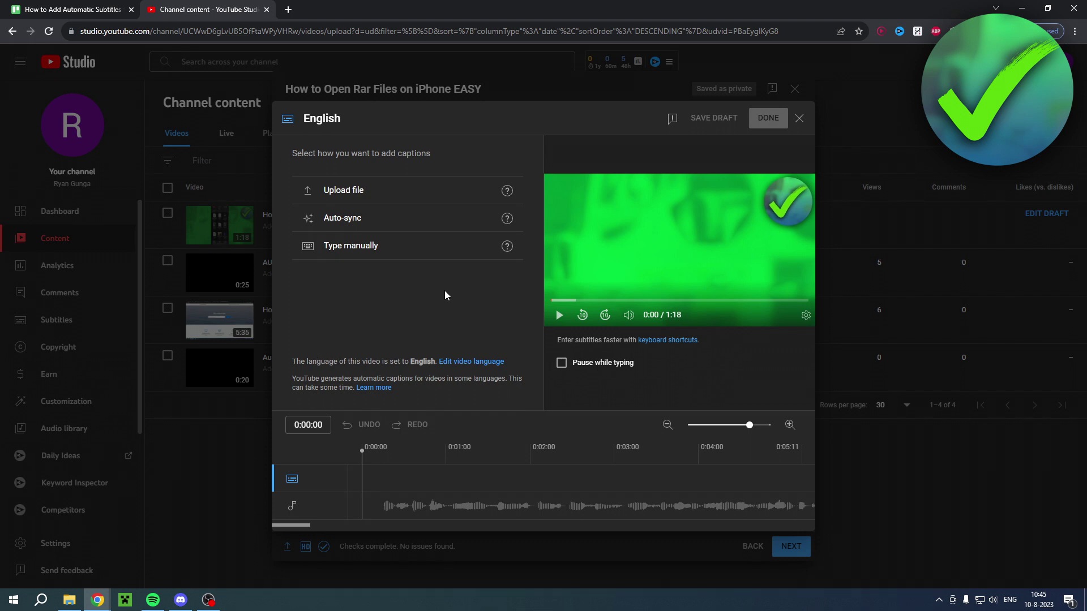
pyautogui.moveTo(507, 252)
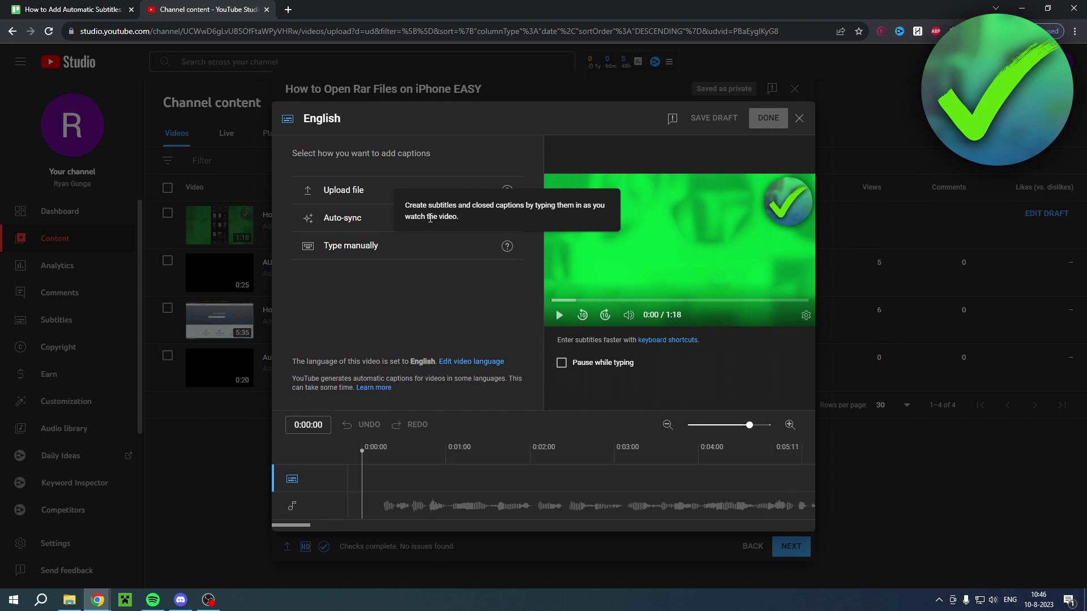
pyautogui.moveTo(507, 220)
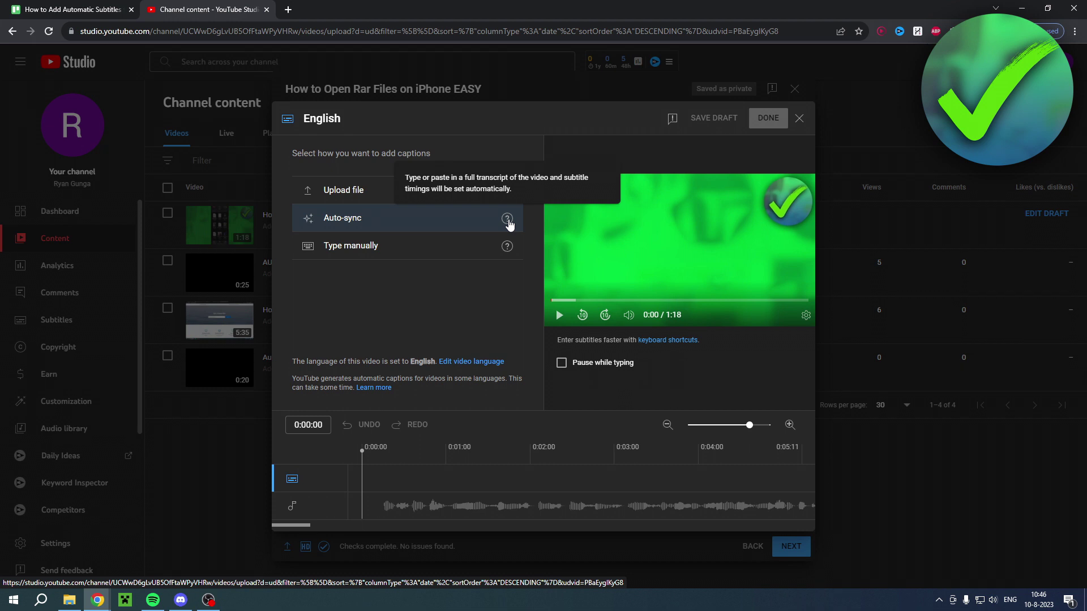
pyautogui.moveTo(506, 190)
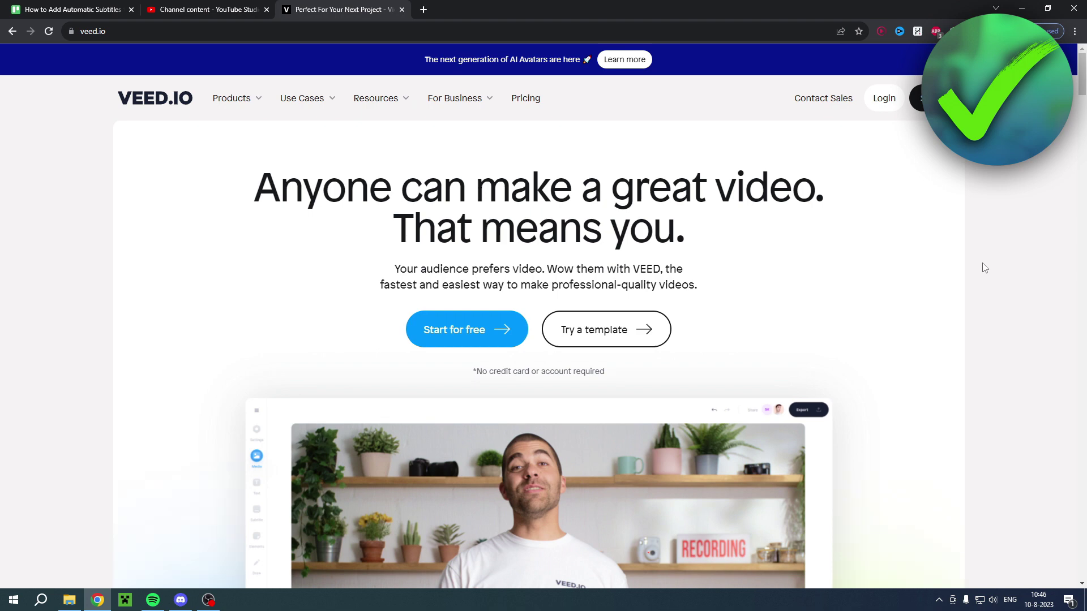
# Step: Start a free VEED project and upload the "How to Open Rar Files on iPhone" video file to it
pyautogui.click(421, 331)
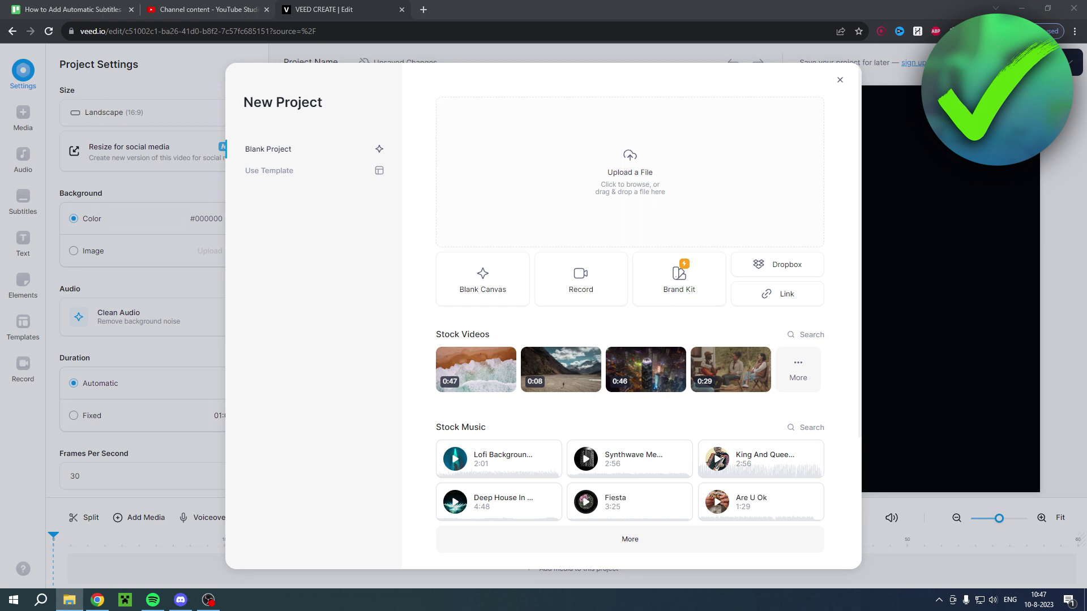
pyautogui.moveTo(509, 210); pyautogui.dragTo(614, 204)
pyautogui.click(198, 7)
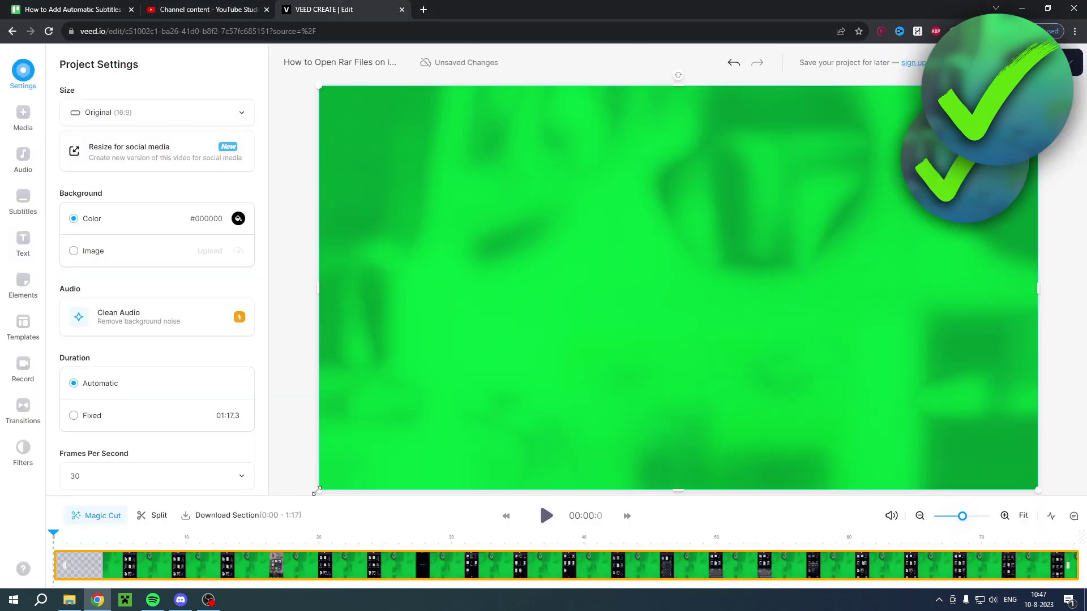
# Step: Scrub through the uploaded video on the timeline to preview its content
pyautogui.click(64, 535)
pyautogui.moveTo(73, 538); pyautogui.dragTo(494, 541)
pyautogui.click(648, 541)
pyautogui.click(682, 541)
pyautogui.click(736, 541)
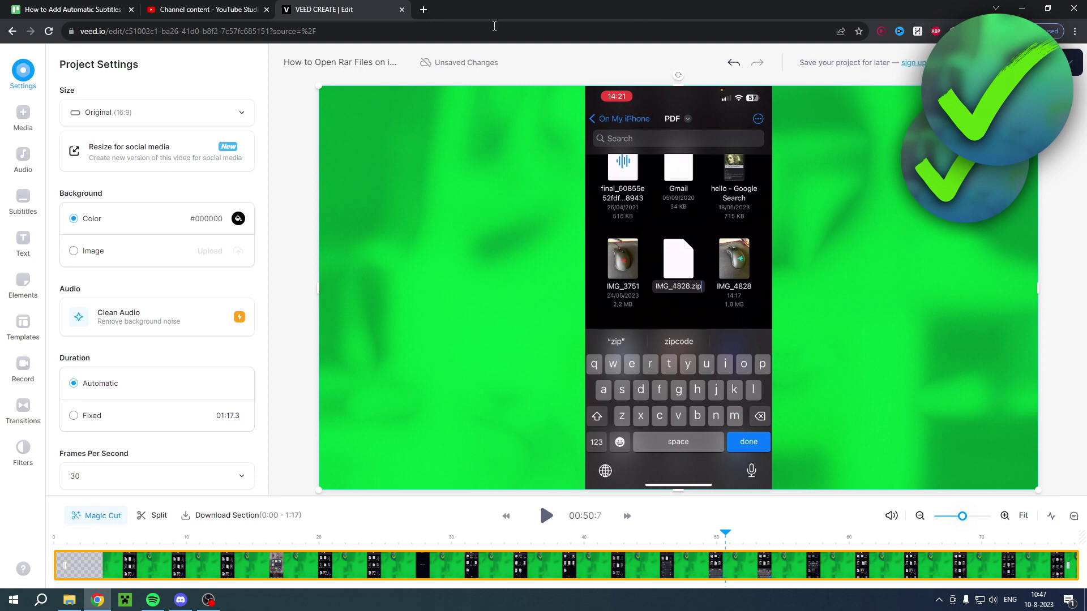
# Step: Generate automatic subtitles for the video with English as the spoken language
pyautogui.click(16, 198)
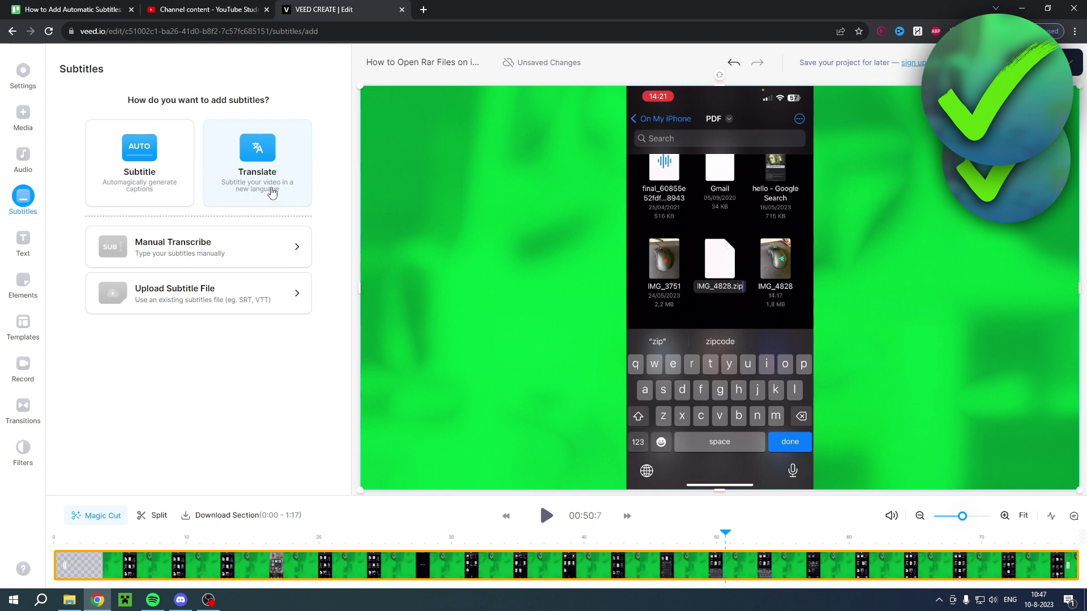
pyautogui.click(139, 190)
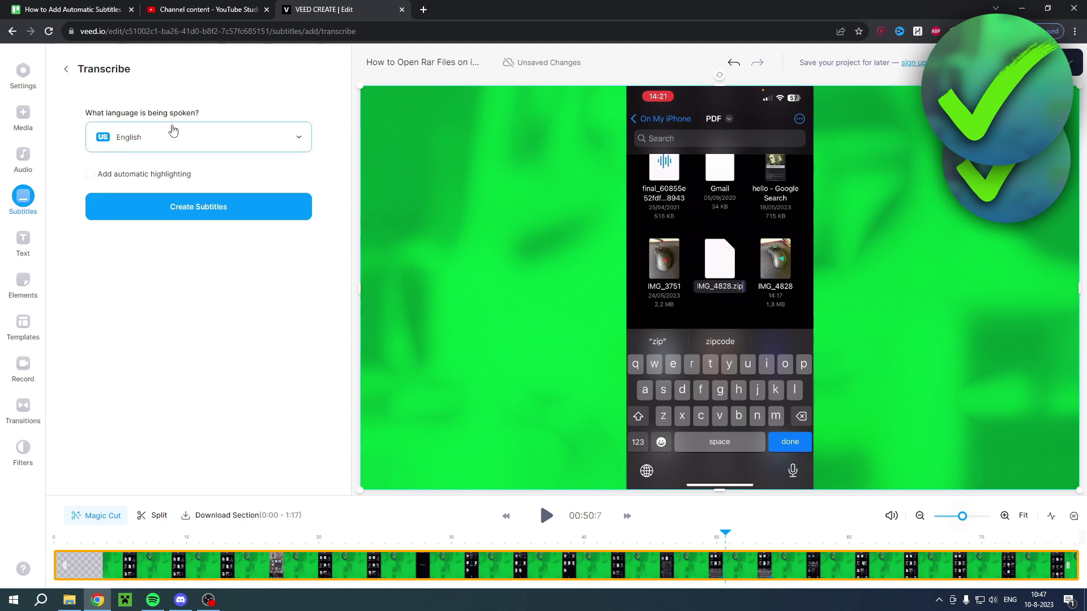
pyautogui.click(244, 214)
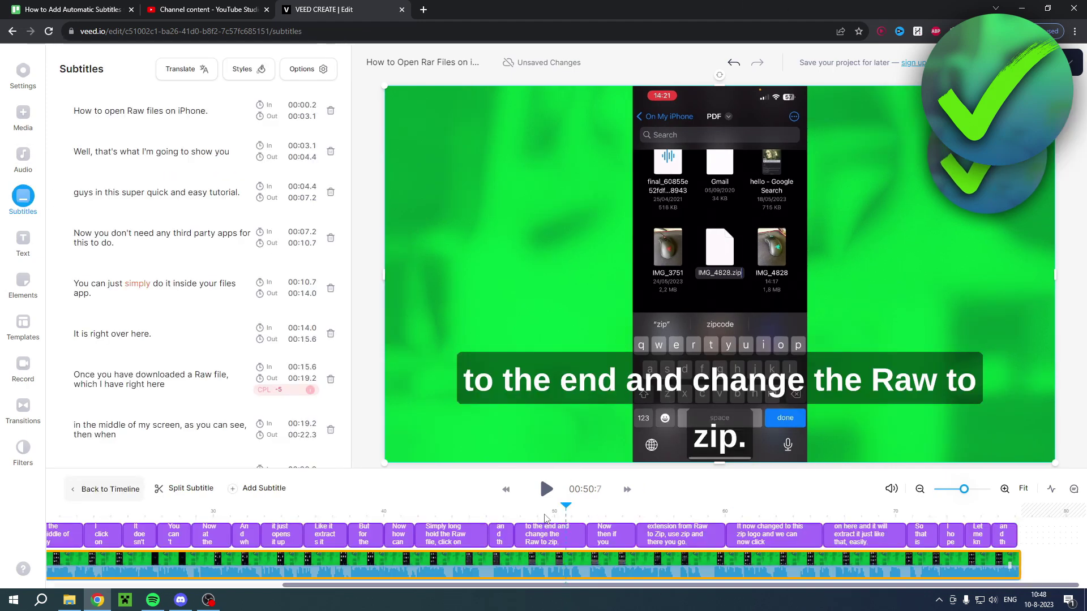
# Step: Review the generated subtitle lines, checking the highlighted low-confidence words and the wording for transcription errors
pyautogui.moveTo(565, 505); pyautogui.dragTo(286, 513)
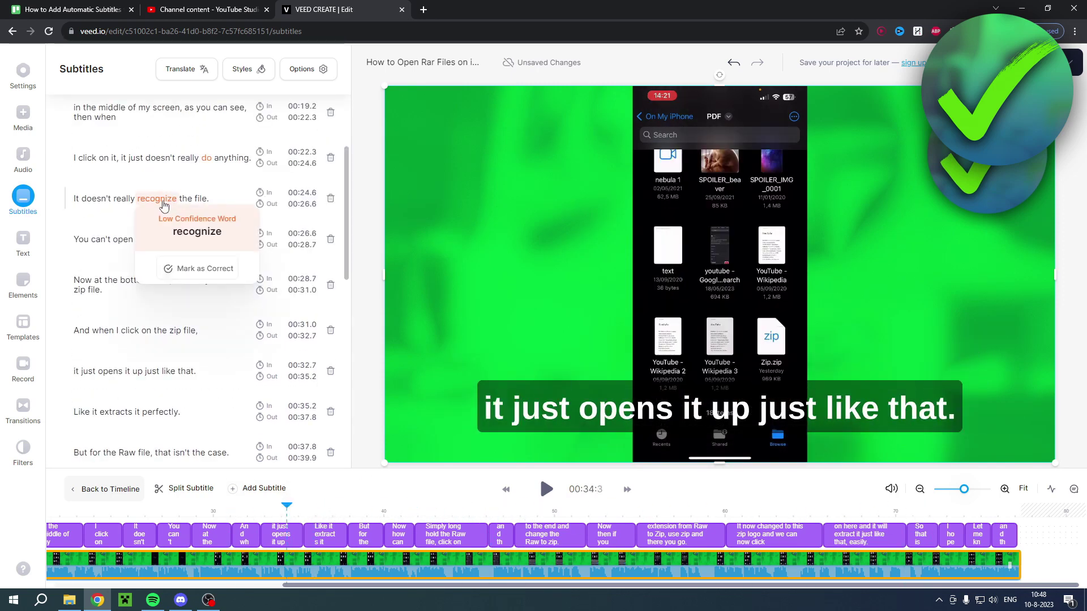
pyautogui.scroll(6, 170, 210)
pyautogui.moveTo(137, 289)
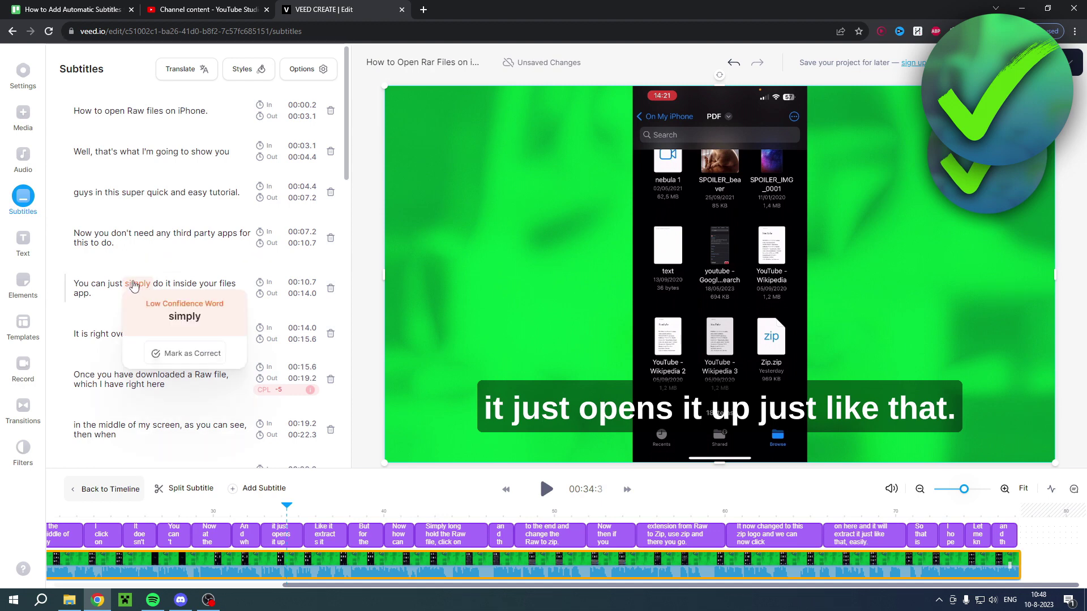
pyautogui.scroll(-3, 139, 260)
pyautogui.scroll(-3, 139, 260)
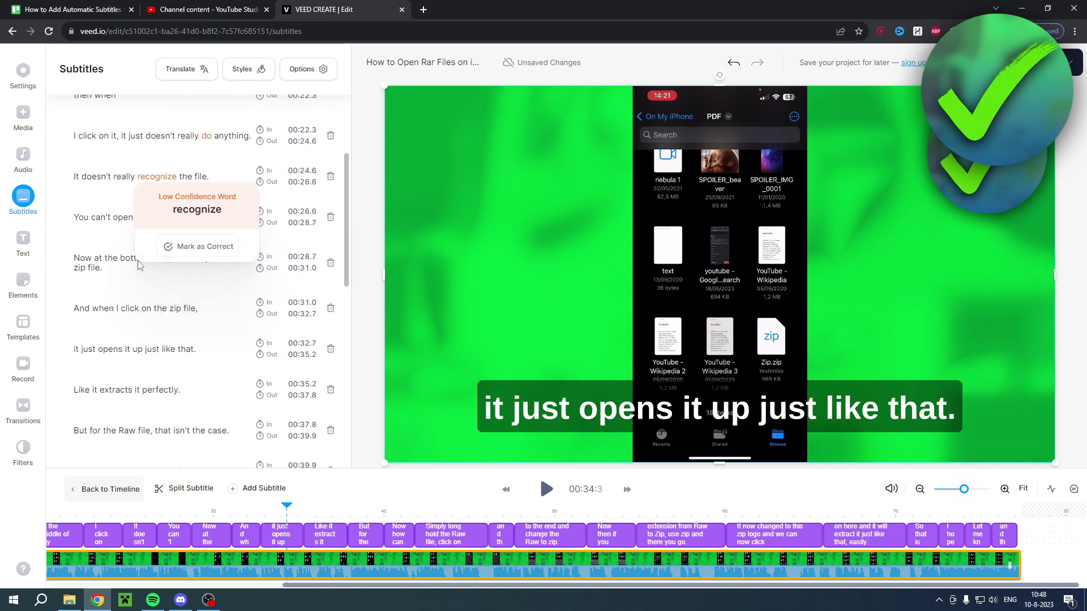
pyautogui.scroll(-5, 140, 266)
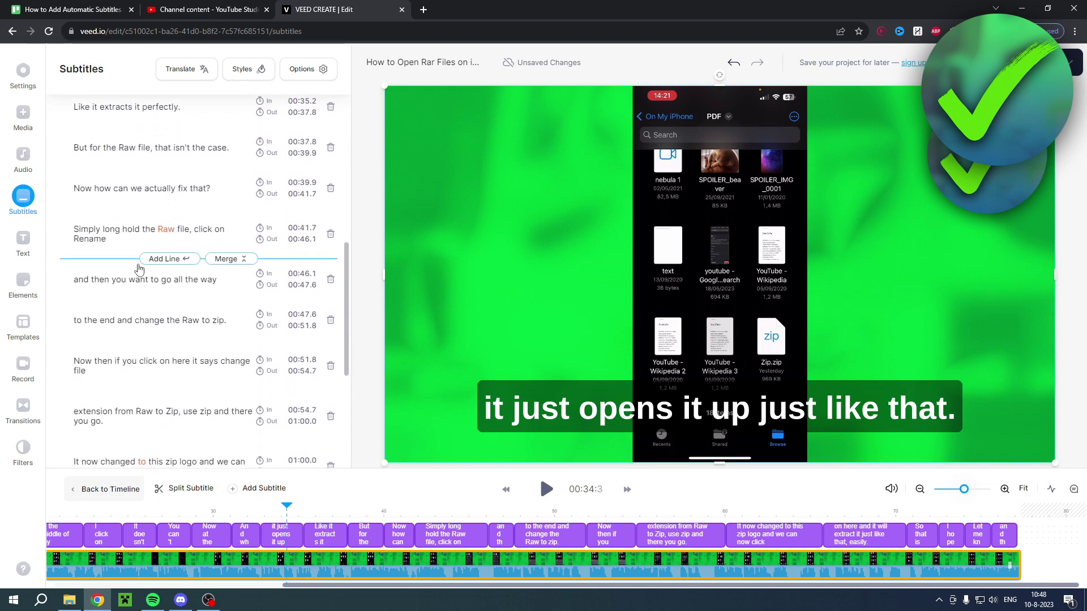
pyautogui.scroll(10, 138, 268)
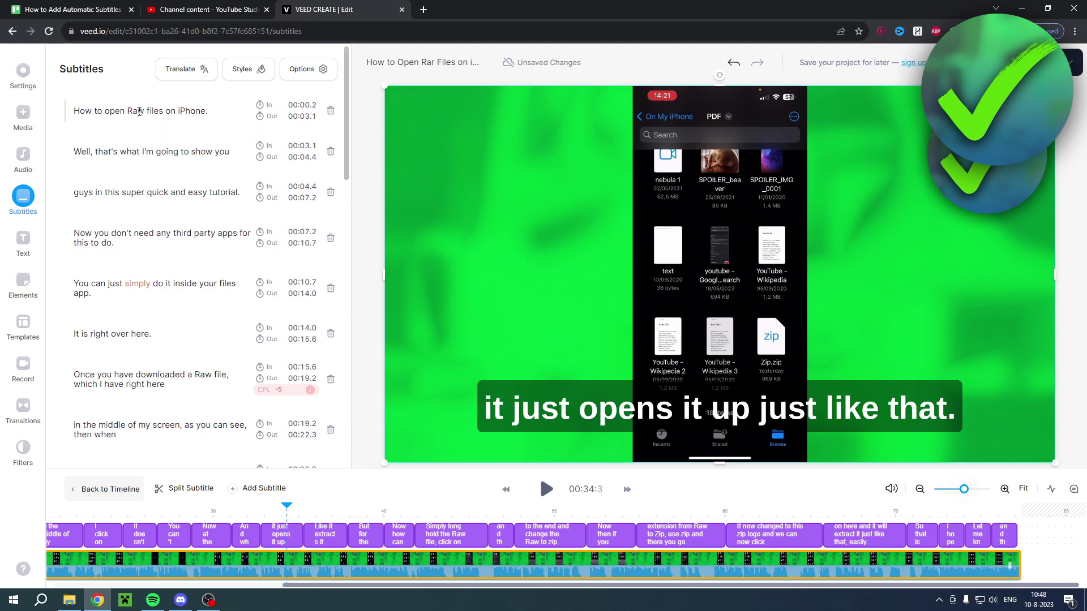
# Step: Correct the first subtitle line to read "How to open Rar files on iPhone."
pyautogui.click(139, 111)
pyautogui.press('BackSpace')
pyautogui.write('r')
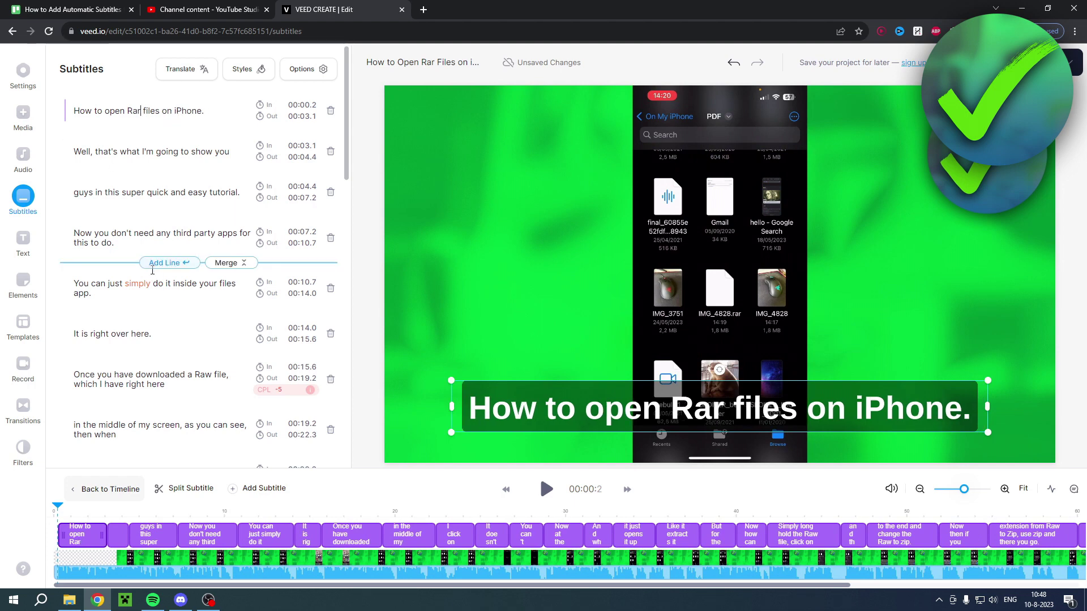
# Step: Change "Raw" to "Rar" in the subtitle lines beginning "Simply long hold the" and "But for the"
pyautogui.scroll(-4, 152, 270)
pyautogui.scroll(-2, 198, 254)
pyautogui.scroll(-2, 193, 249)
pyautogui.scroll(1, 187, 266)
pyautogui.scroll(-3, 181, 283)
pyautogui.click(178, 288)
pyautogui.press('BackSpace')
pyautogui.write('r')
pyautogui.click(136, 207)
pyautogui.press('BackSpace')
pyautogui.write('r')
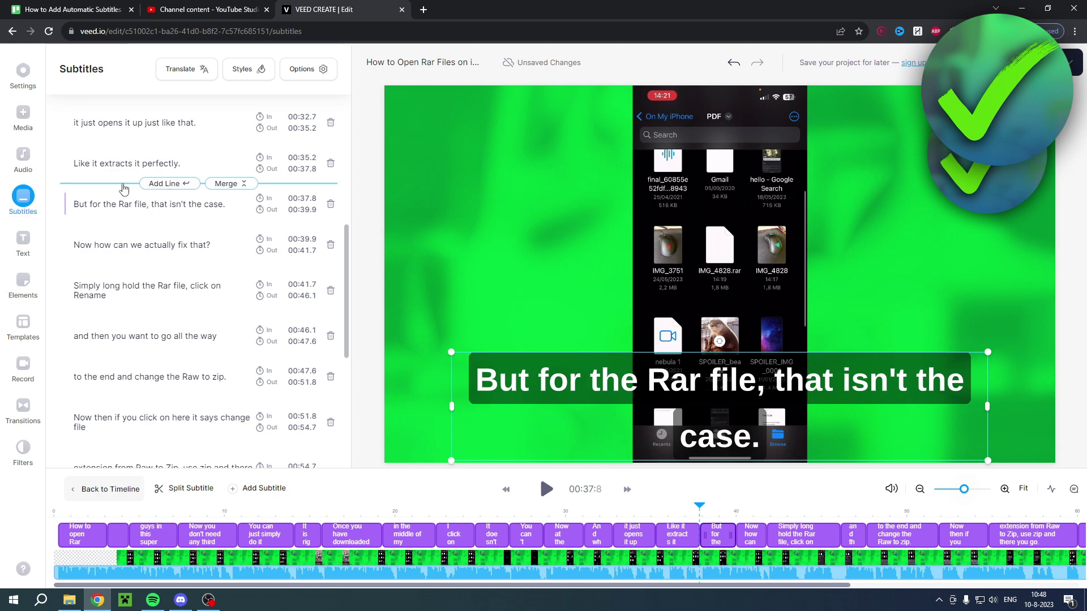
# Step: Play the subtitle line "It doesn't really recognize the file." and mark the word "recognize" as correct
pyautogui.scroll(4, 141, 244)
pyautogui.scroll(1, 142, 244)
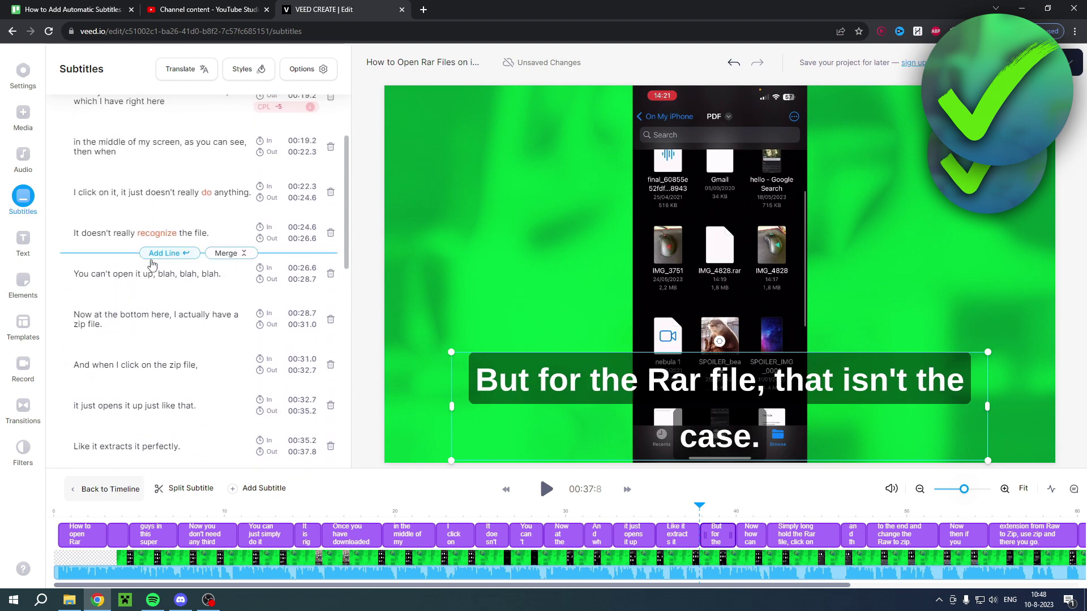
pyautogui.click(226, 232)
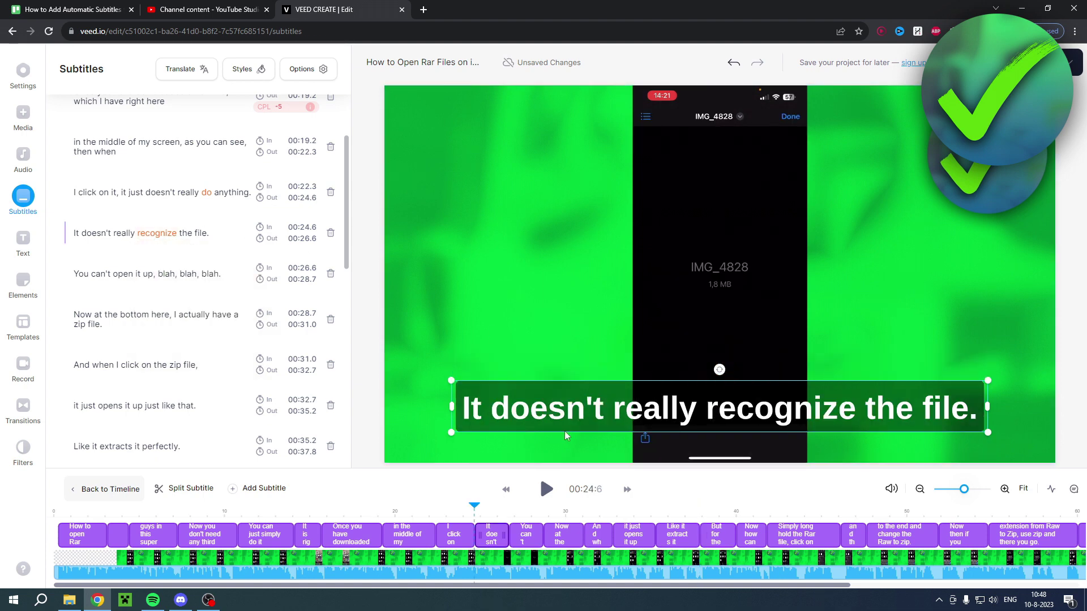
pyautogui.click(546, 490)
pyautogui.click(546, 490)
pyautogui.moveTo(158, 235)
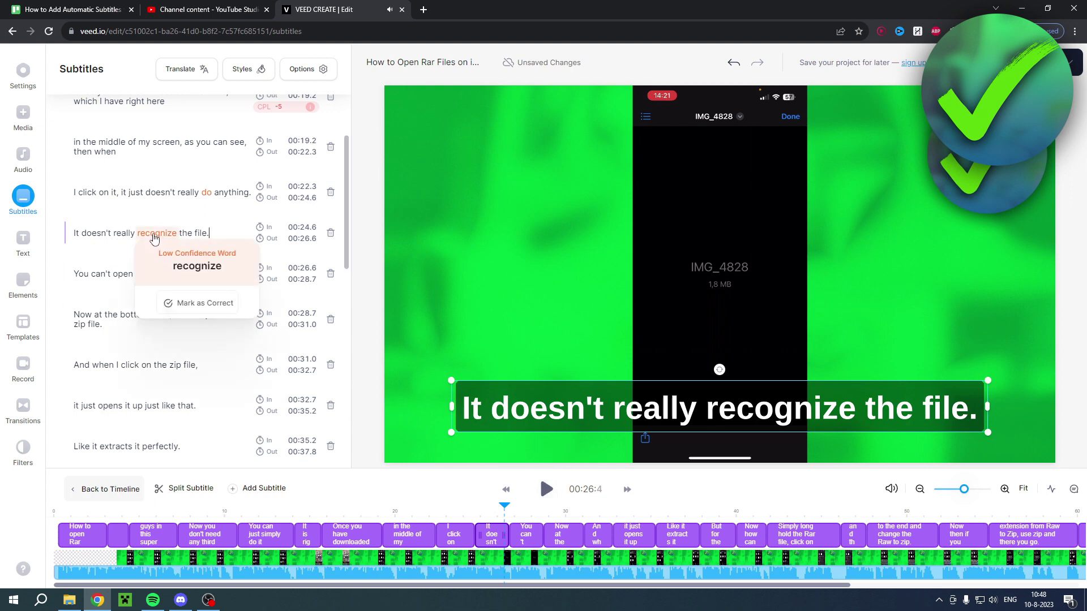
pyautogui.click(202, 304)
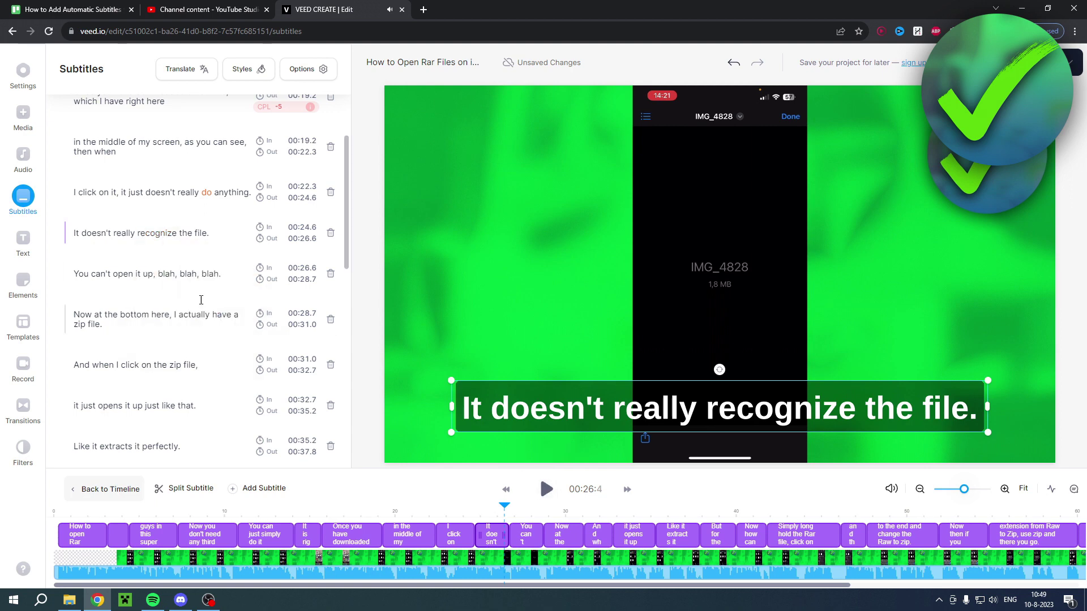
pyautogui.click(192, 273)
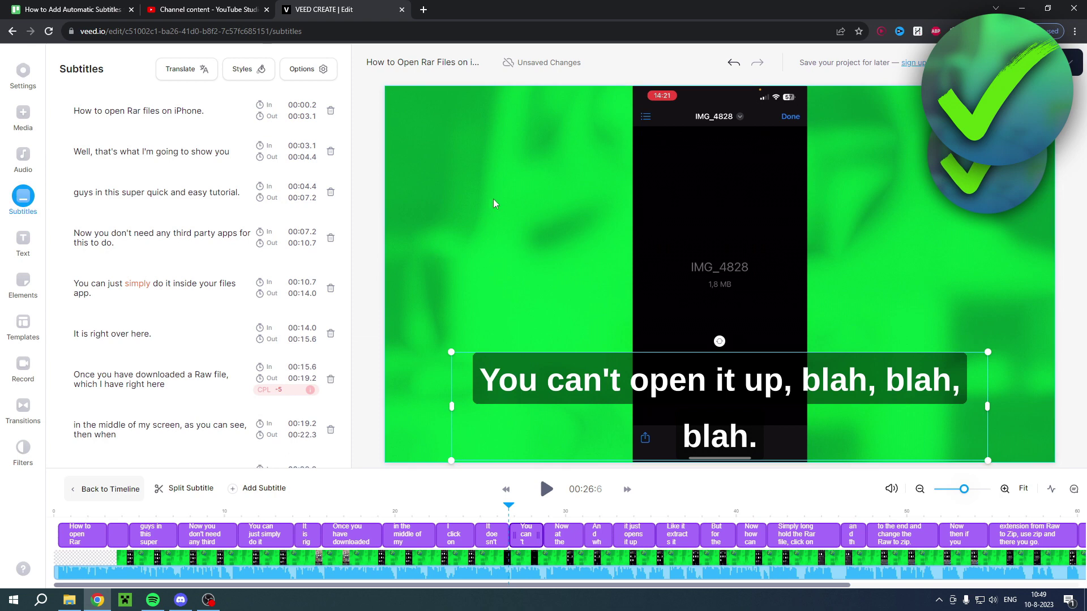
# Step: Try to download the subtitles in .SRT format and dismiss the upgrade offer
pyautogui.click(320, 69)
pyautogui.moveTo(318, 98)
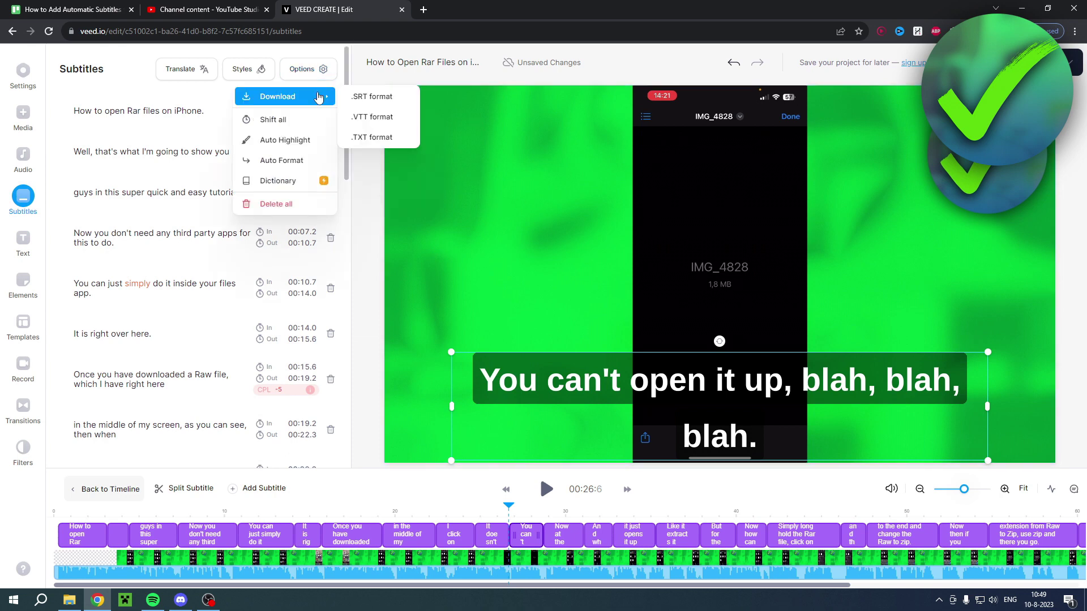
pyautogui.click(382, 101)
pyautogui.hotkey('ctrl', 'shift', 'Tab')
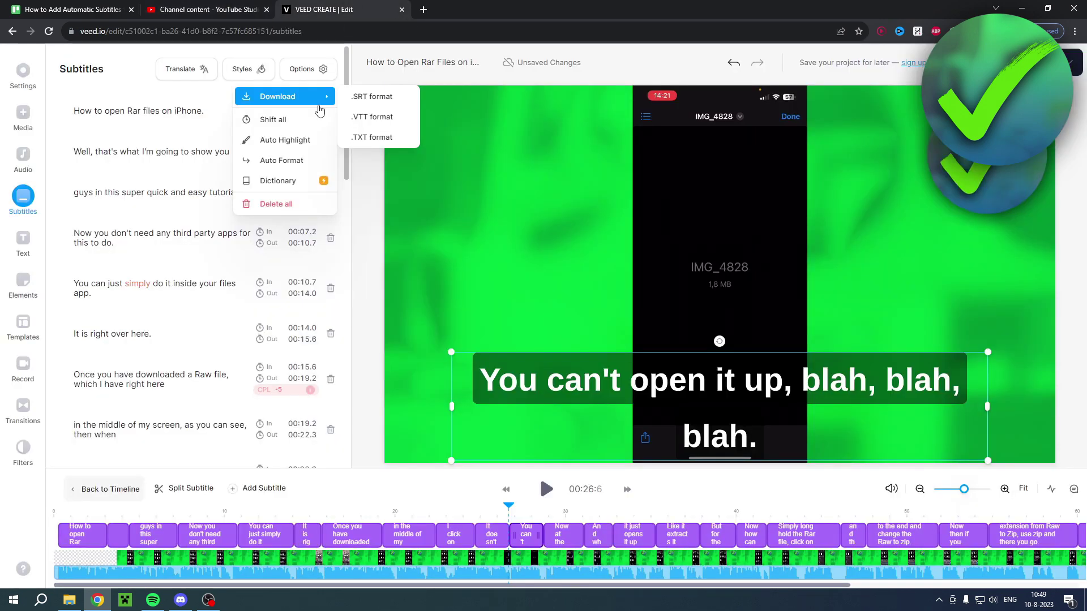
pyautogui.moveTo(315, 98)
pyautogui.click(379, 97)
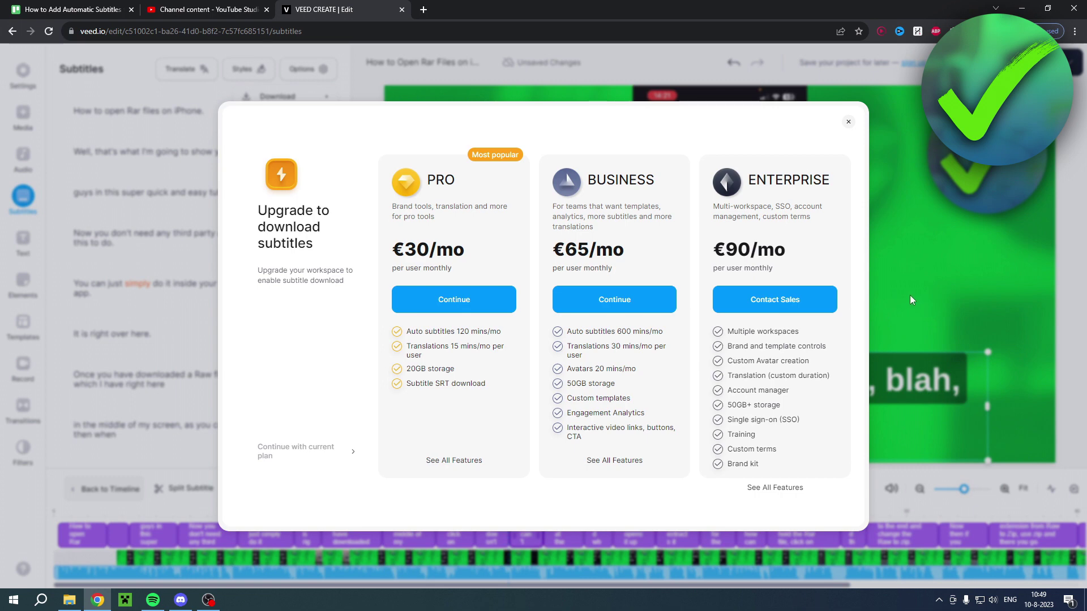
pyautogui.click(847, 126)
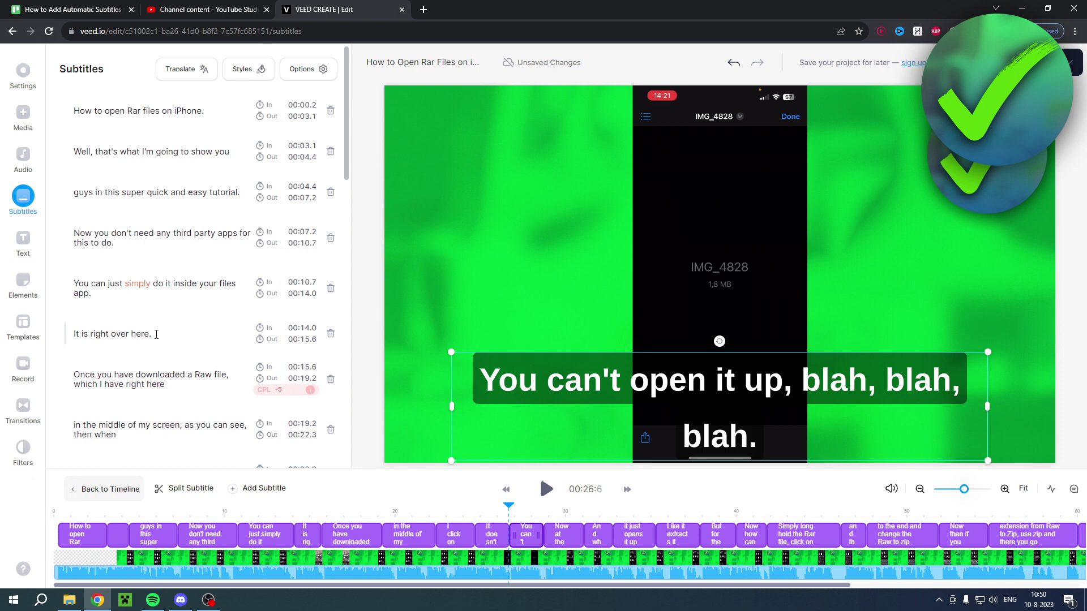
# Step: Display the subtitle download options again and switch back to the draft's subtitle editor in YouTube Studio
pyautogui.click(302, 69)
pyautogui.moveTo(283, 96)
pyautogui.click(232, 9)
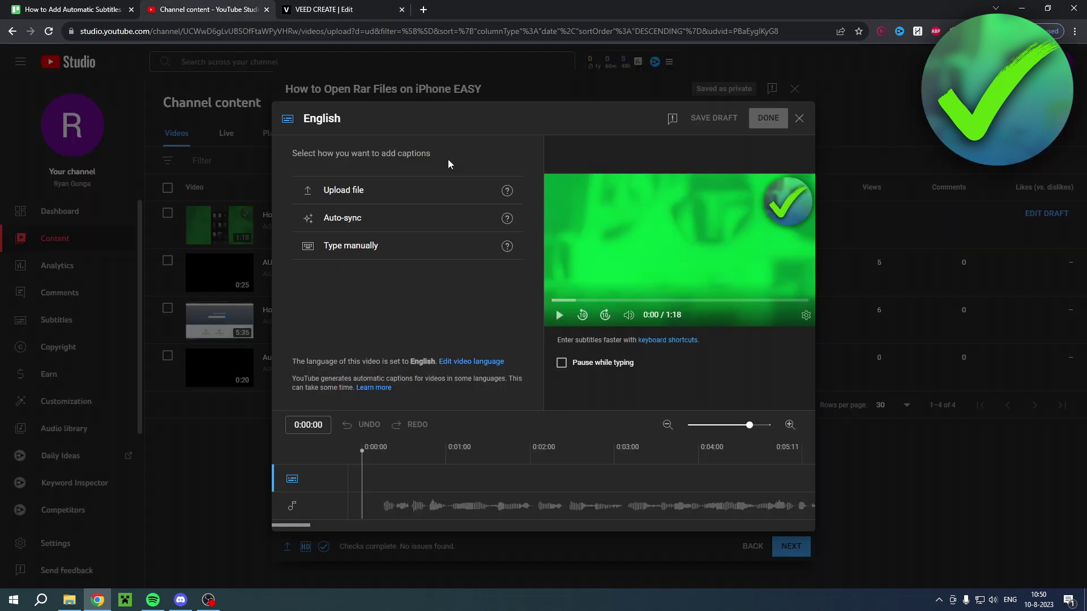
# Step: Switch to VEED and copy the text of all subtitle lines, from "How to open Rar files on iPhone." to "and then I will see you next time."
pyautogui.click(343, 7)
pyautogui.click(77, 113)
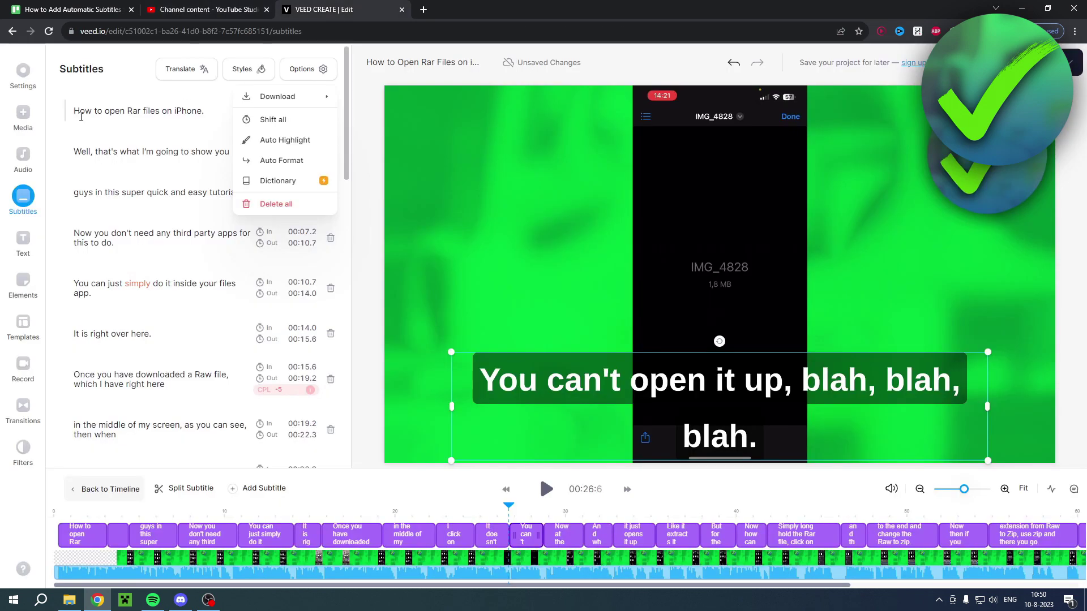
pyautogui.moveTo(77, 112); pyautogui.dragTo(226, 466)
pyautogui.rightClick(187, 397)
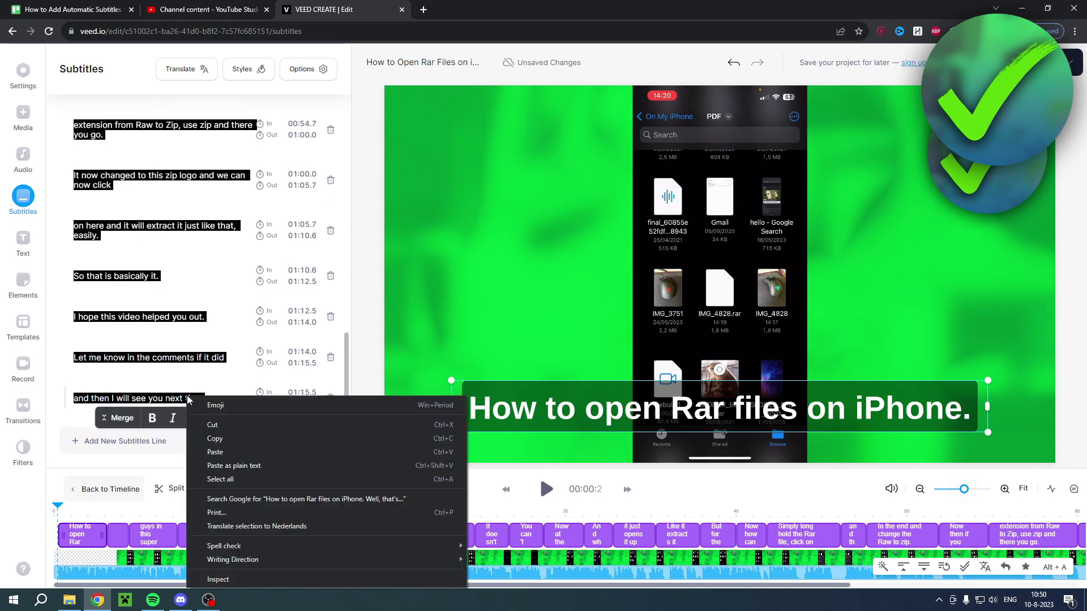
pyautogui.press('Escape')
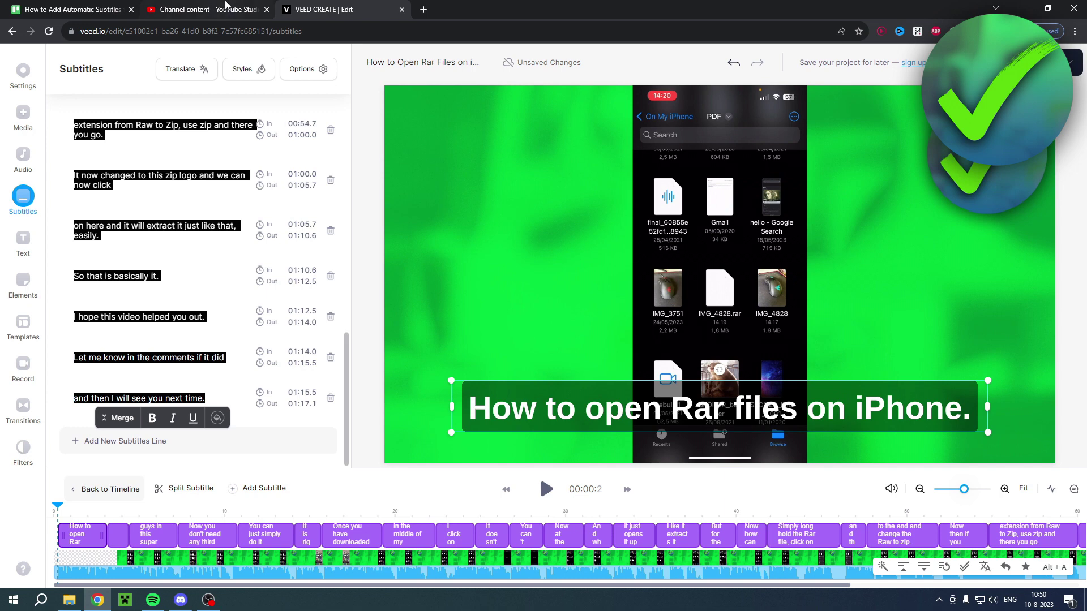
# Step: Switch to the draft's subtitle editor in YouTube Studio, paste the copied transcript as auto-synced English captions and finish the subtitles
pyautogui.click(203, 9)
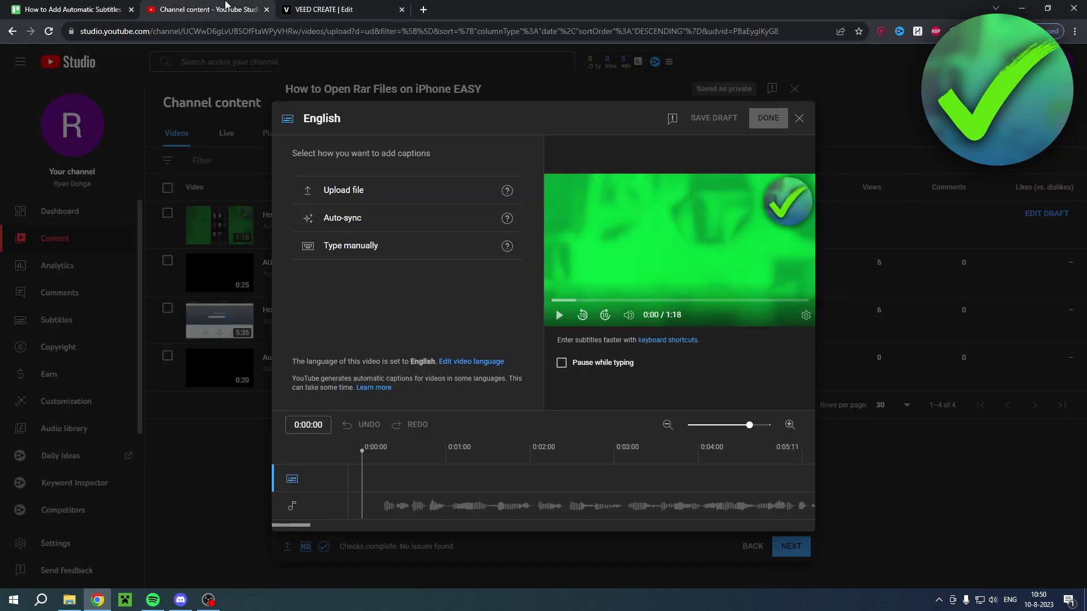
pyautogui.click(398, 217)
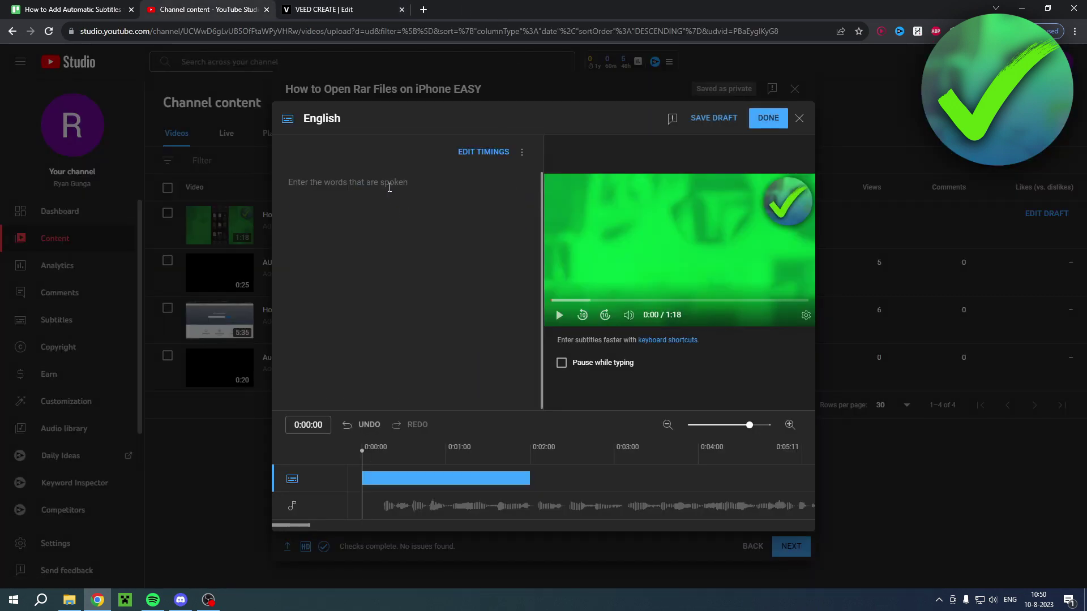
pyautogui.hotkey('ctrl', 'v')
pyautogui.scroll(2, 386, 207)
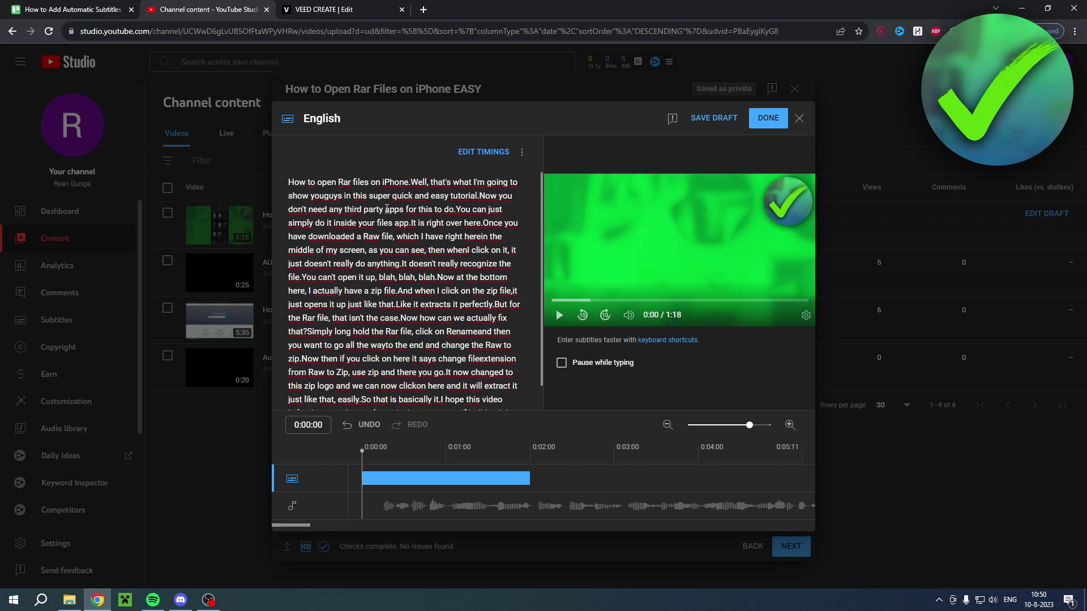
pyautogui.scroll(-2, 388, 208)
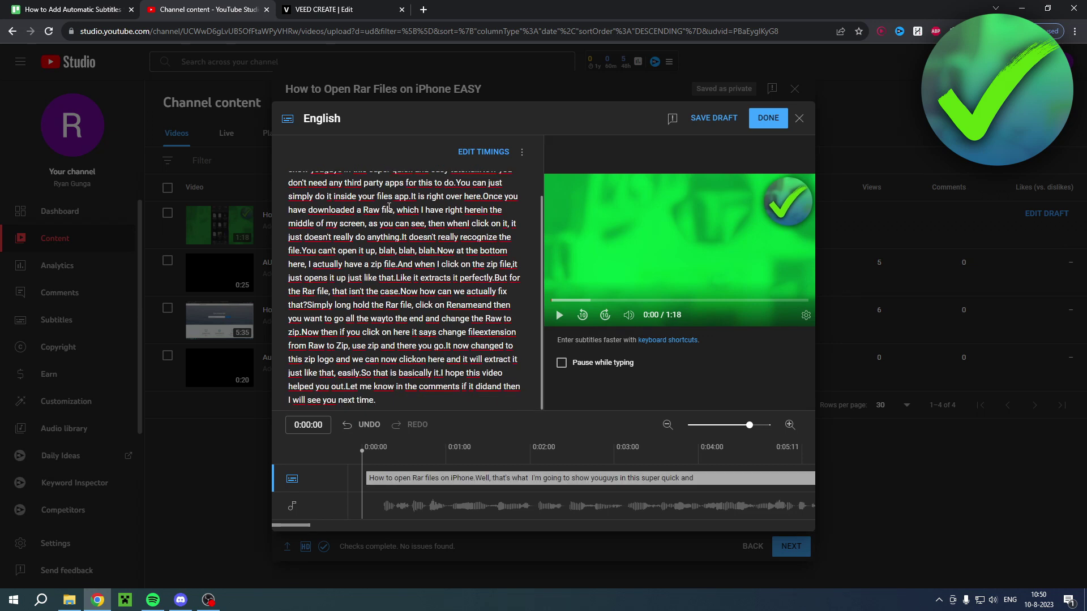
pyautogui.click(773, 115)
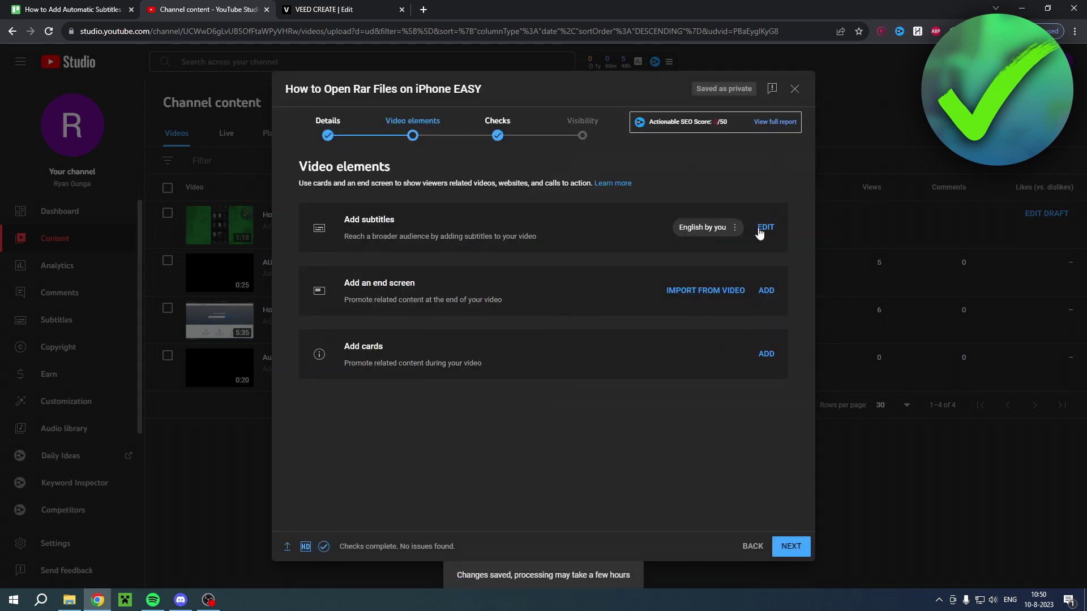
# Step: Reopen the English subtitles, play about the first eight seconds of the video and review the caption texts and timings through the last line
pyautogui.click(763, 229)
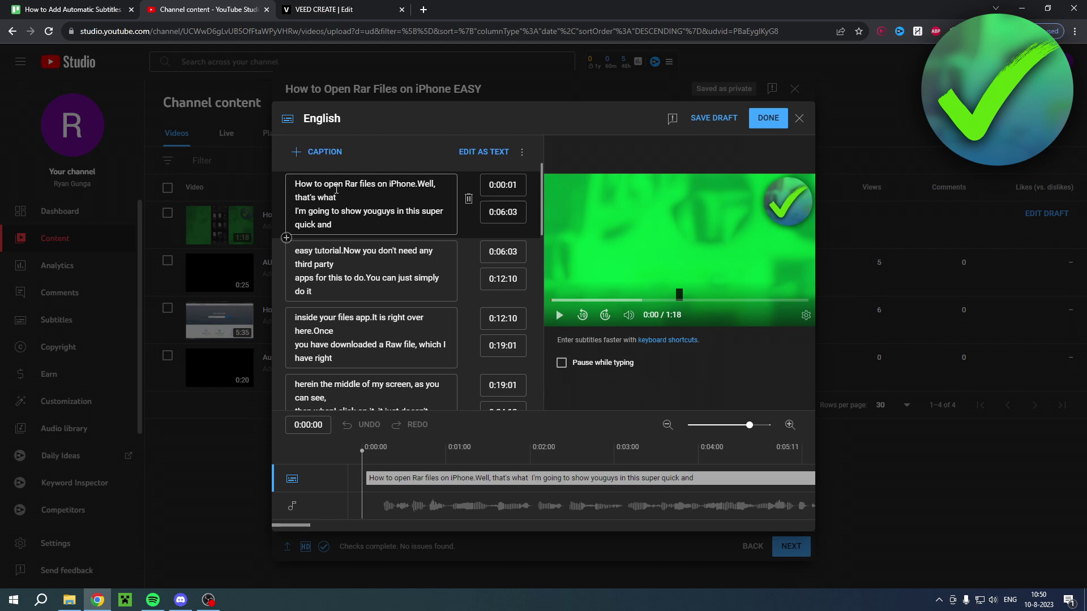
pyautogui.scroll(-10, 368, 198)
pyautogui.scroll(10, 331, 188)
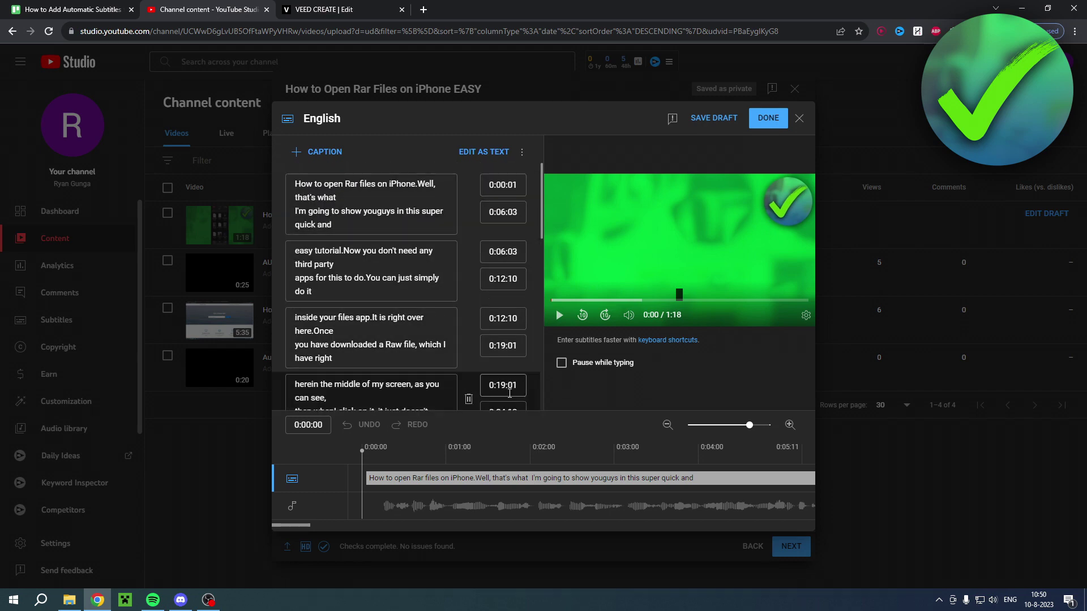
pyautogui.click(559, 315)
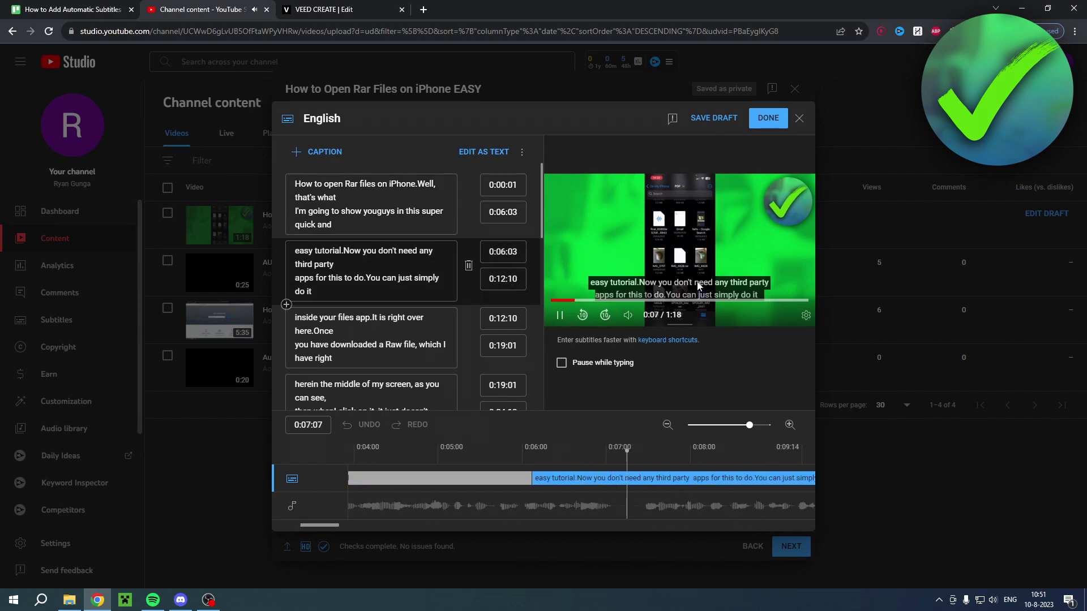
pyautogui.hotkey('shift', 'space')
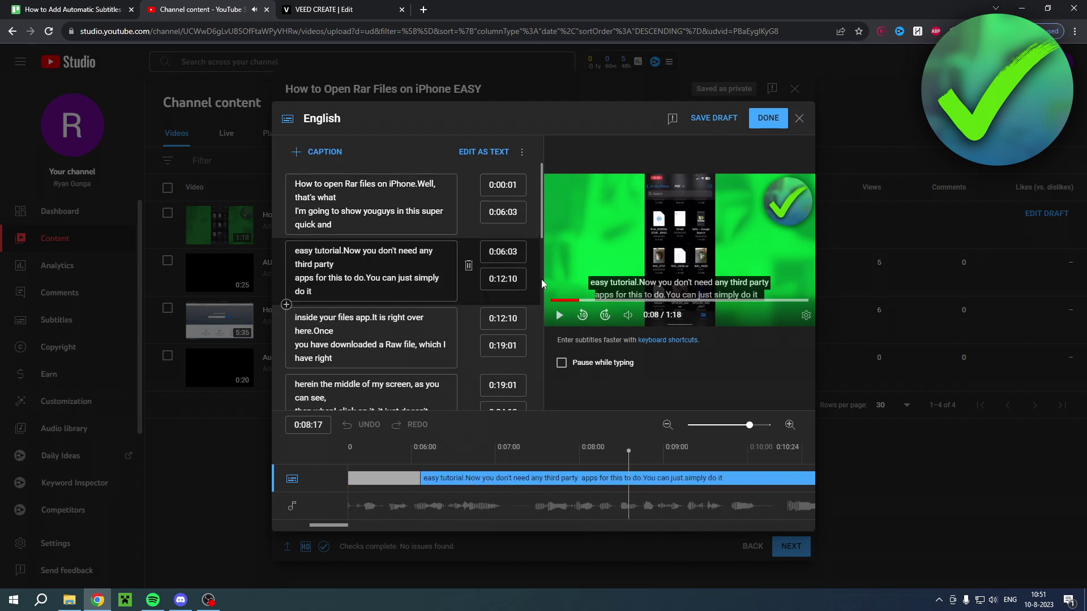
pyautogui.scroll(-6, 490, 366)
pyautogui.scroll(-3, 492, 368)
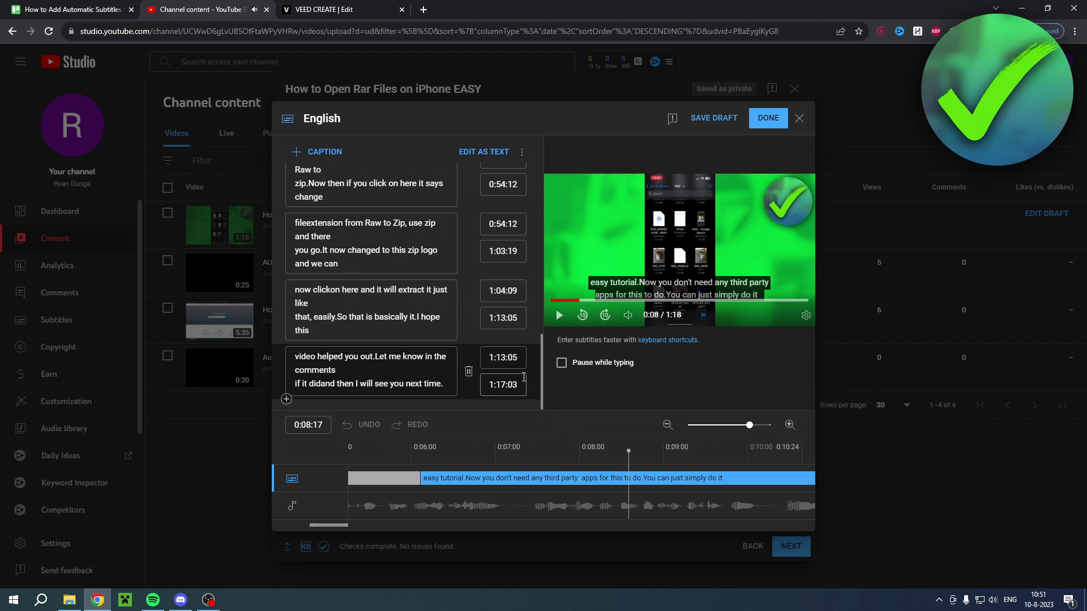
# Step: Switch to VEED, deselect the subtitle text and look through the subtitle lines and their in and out times
pyautogui.click(291, 9)
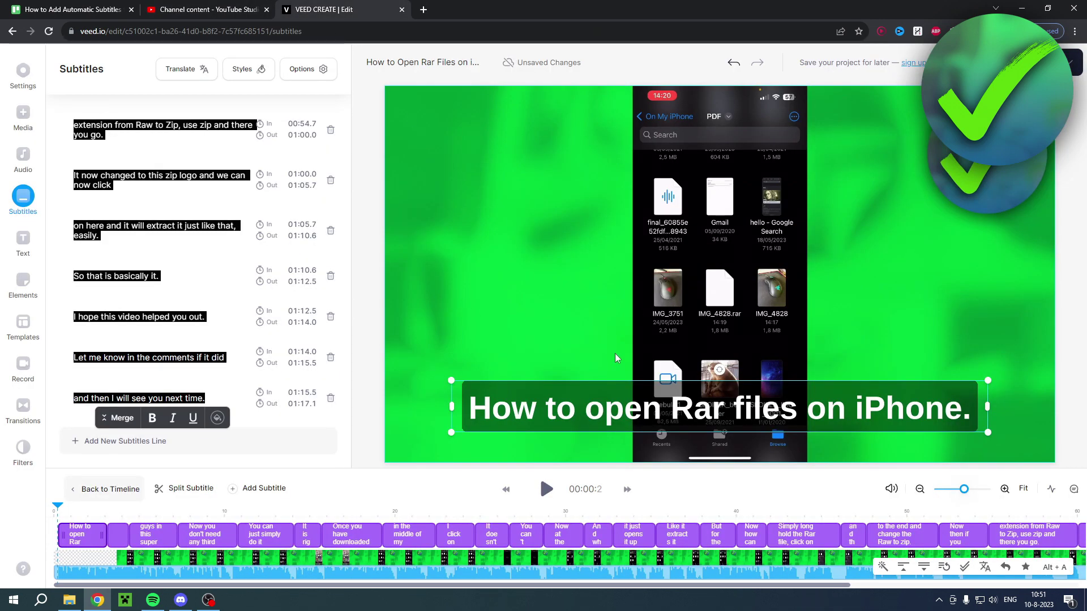
pyautogui.click(229, 355)
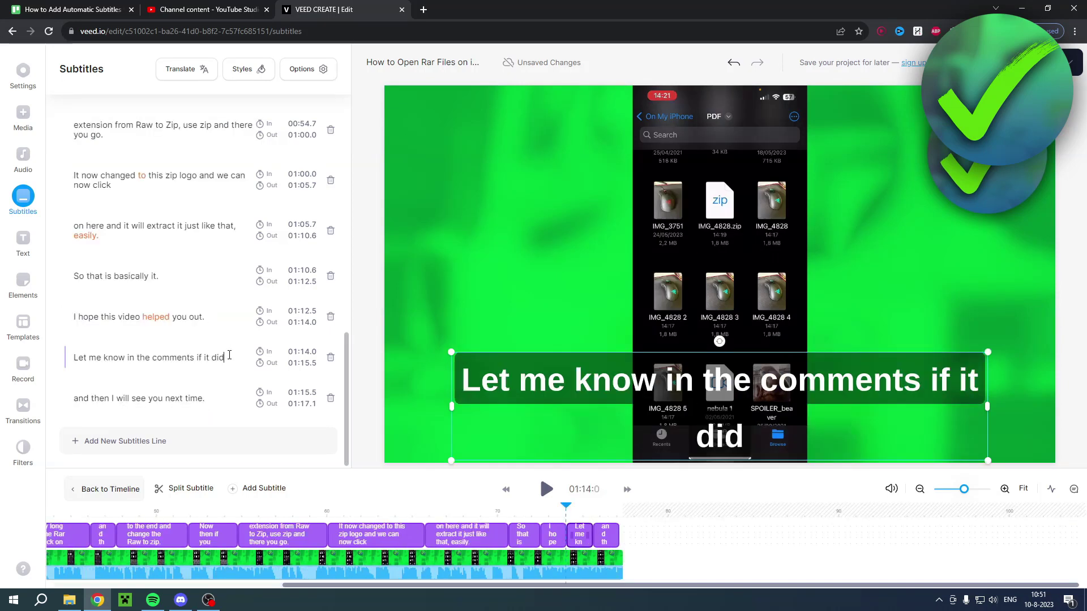
pyautogui.scroll(15, 187, 238)
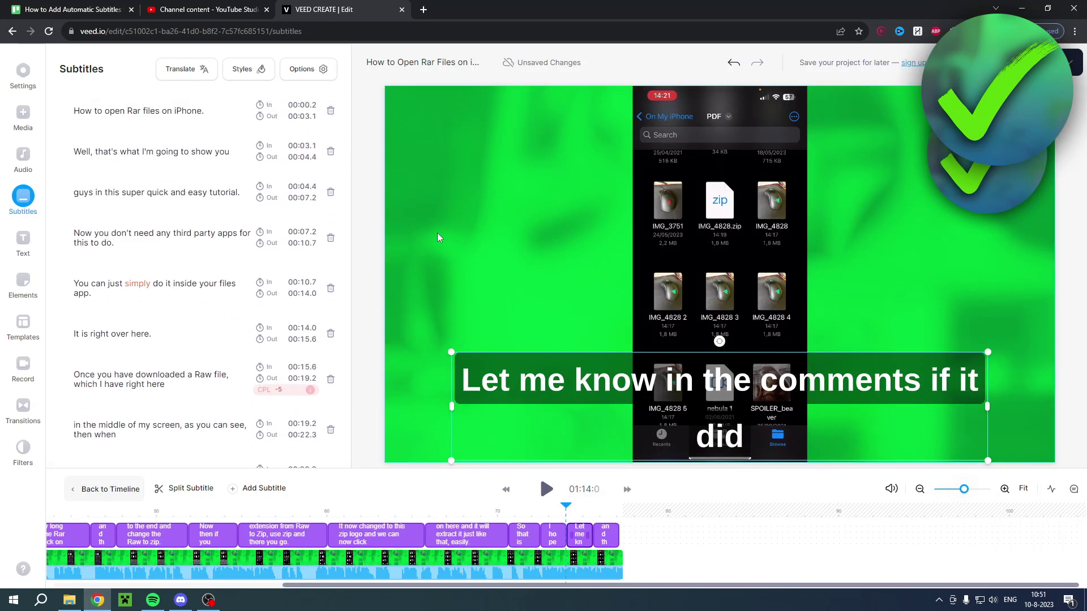
pyautogui.moveTo(348, 182); pyautogui.dragTo(364, 463)
pyautogui.scroll(-1, 107, 365)
pyautogui.scroll(6, 95, 360)
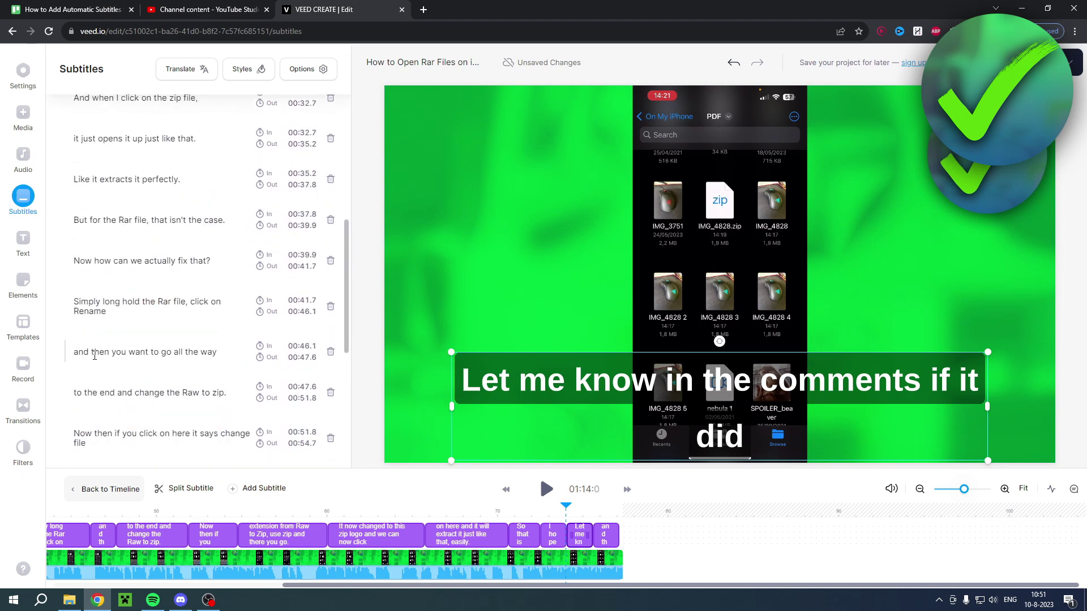
pyautogui.scroll(10, 95, 360)
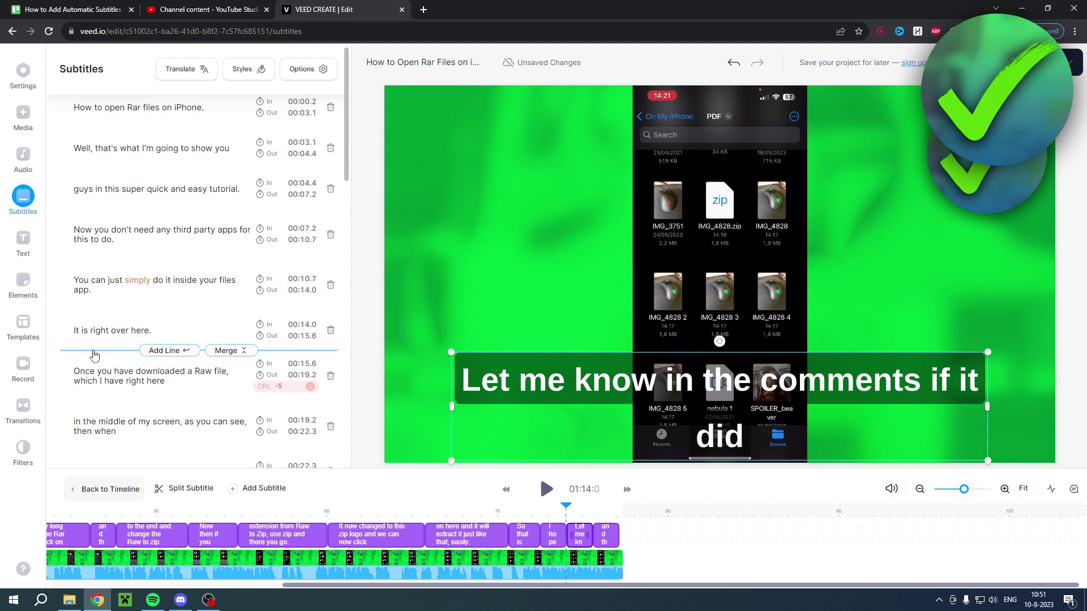